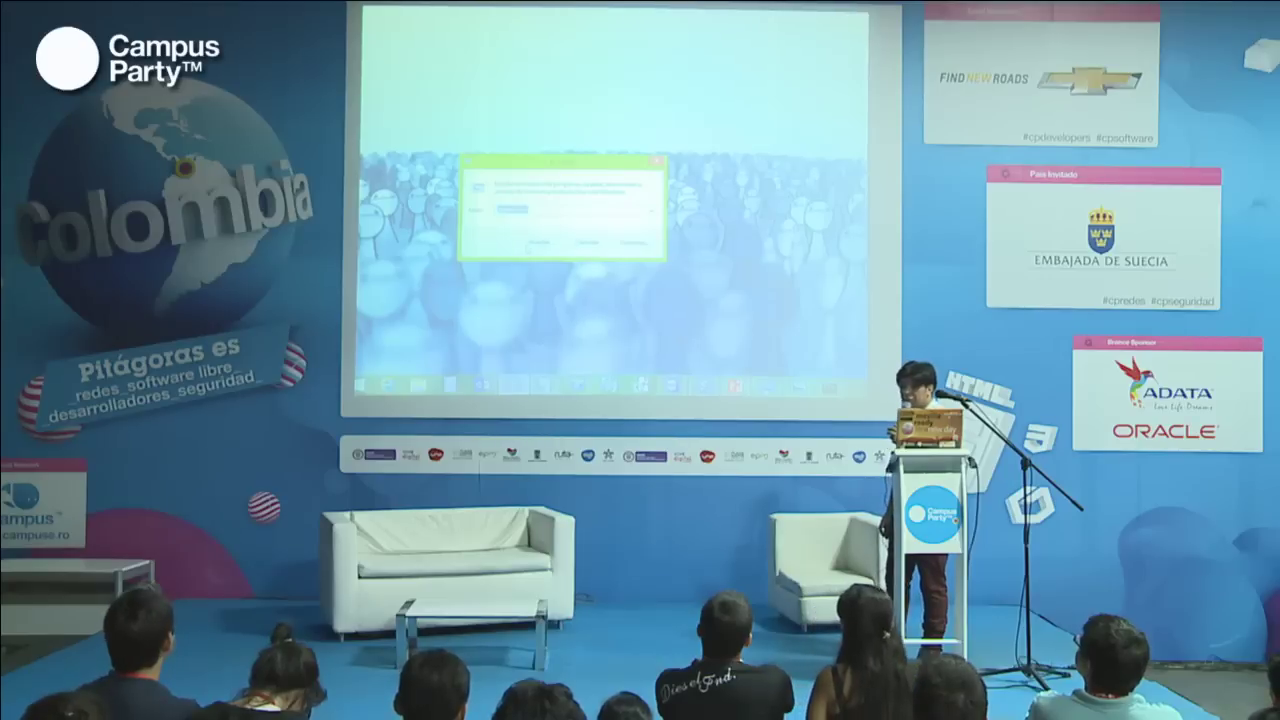
# Open the Local Group Policy Editor and navigate to the computer's Plantillas administrativas > Sistema > Instalación de dispositivos > Restricciones de instalación de dispositivos
pyautogui.click(536, 243)
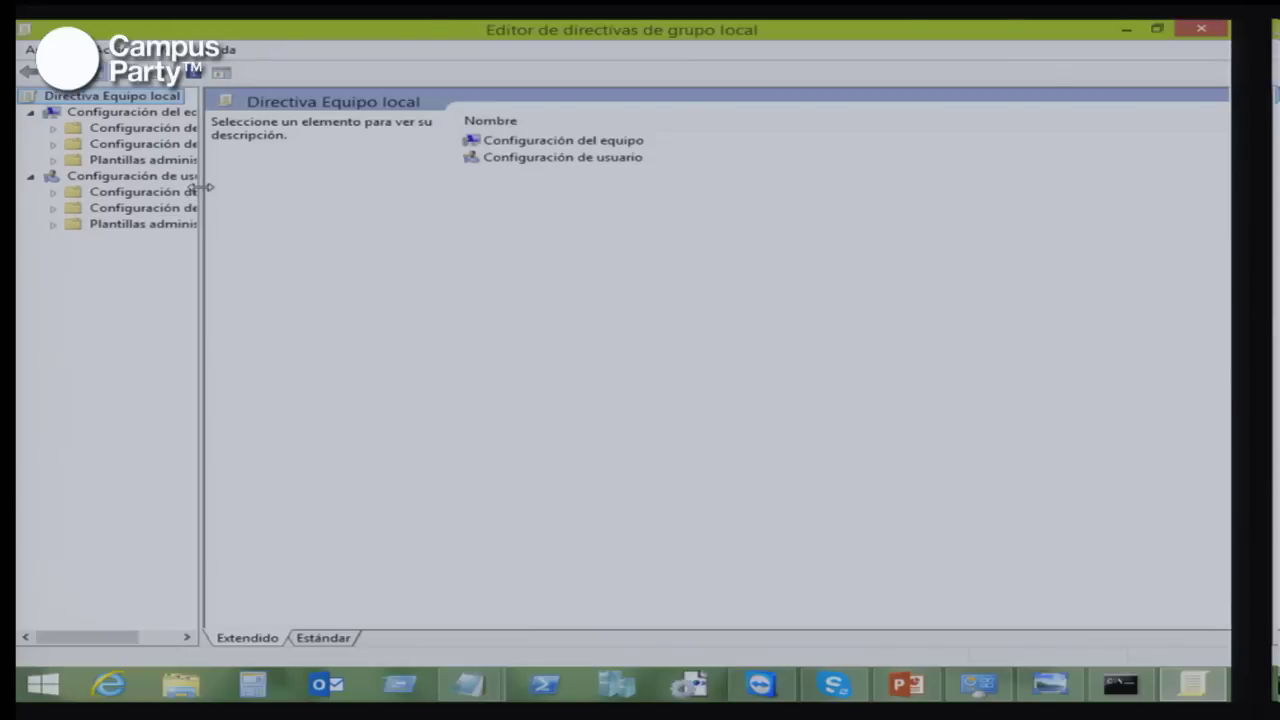
pyautogui.moveTo(202, 190); pyautogui.dragTo(387, 197)
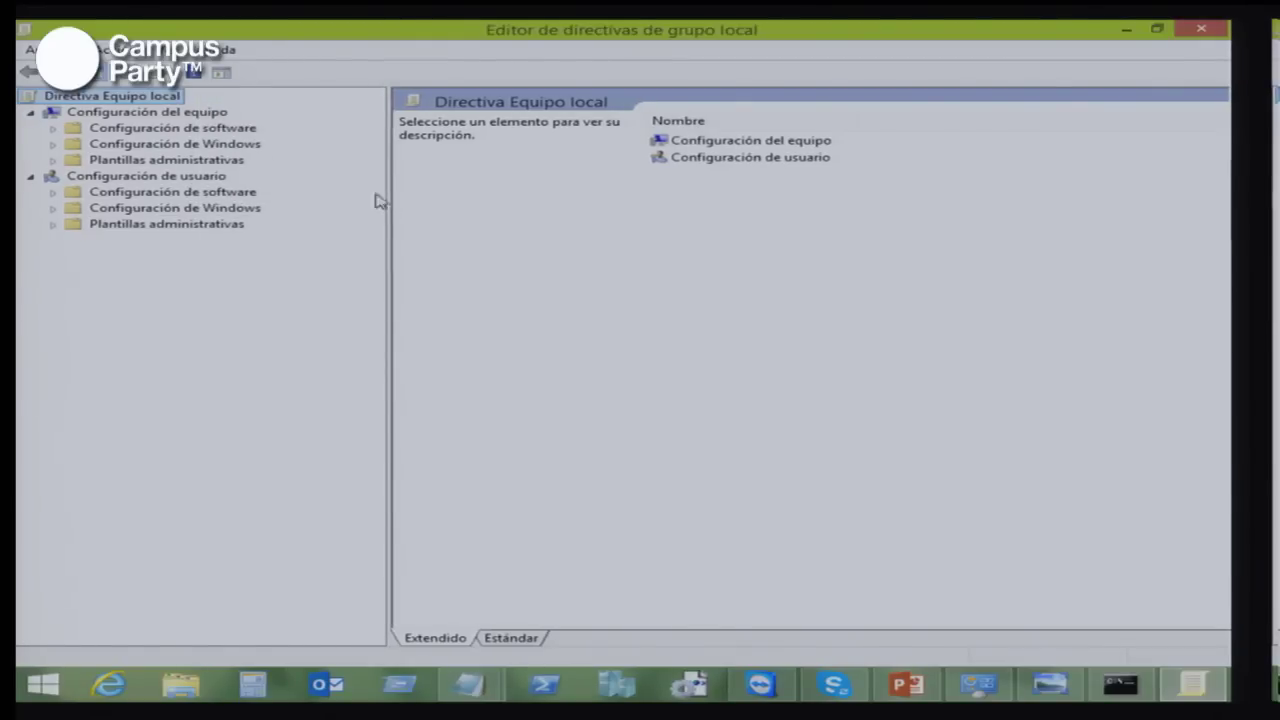
pyautogui.doubleClick(186, 164)
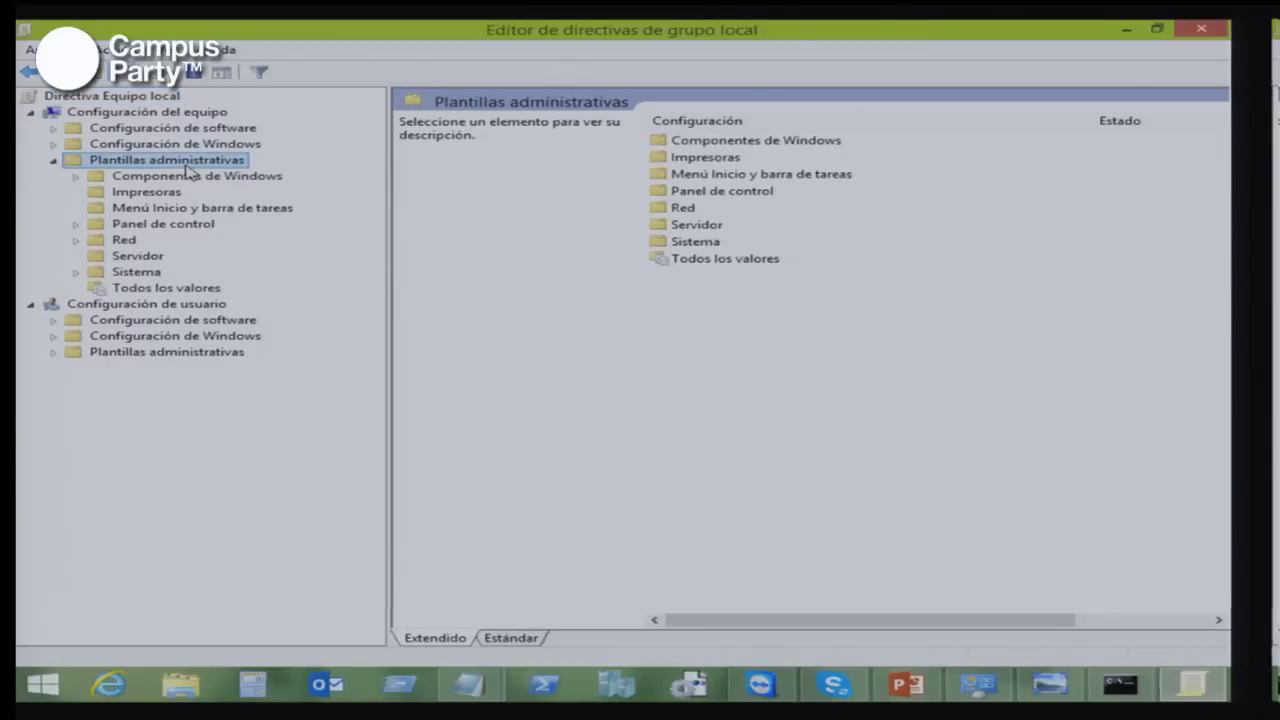
pyautogui.doubleClick(152, 274)
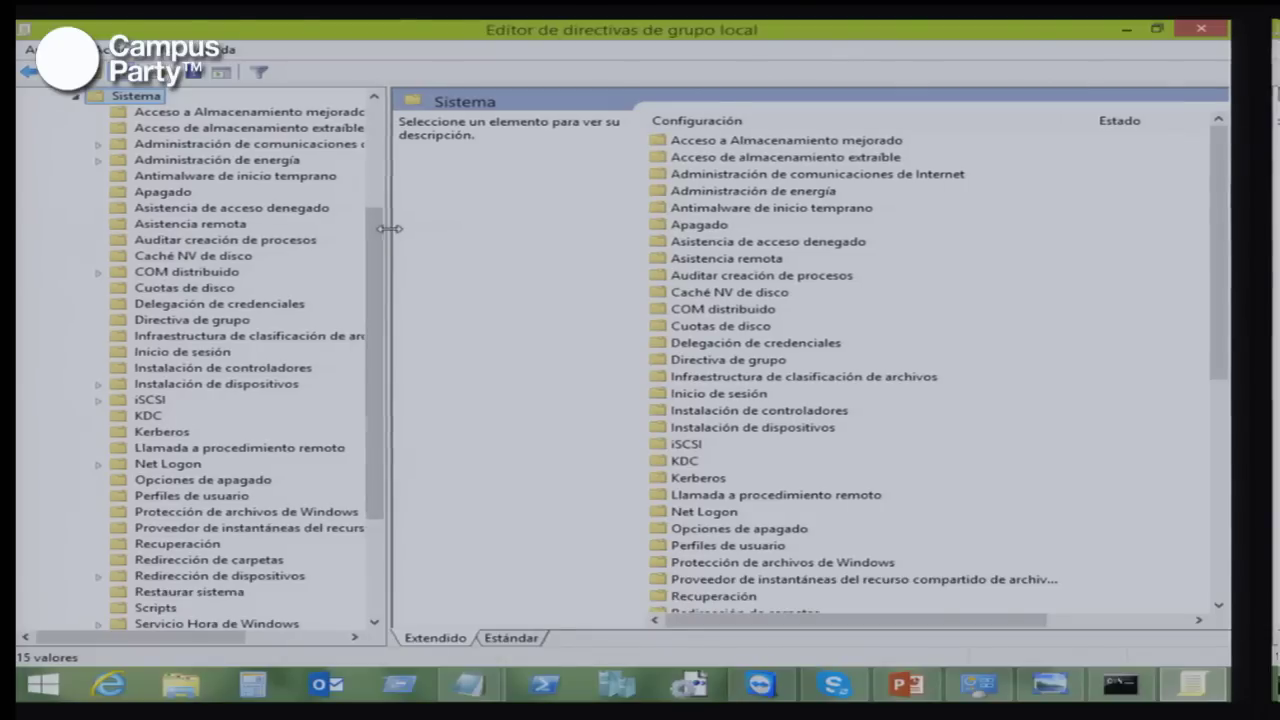
pyautogui.moveTo(389, 234); pyautogui.dragTo(449, 232)
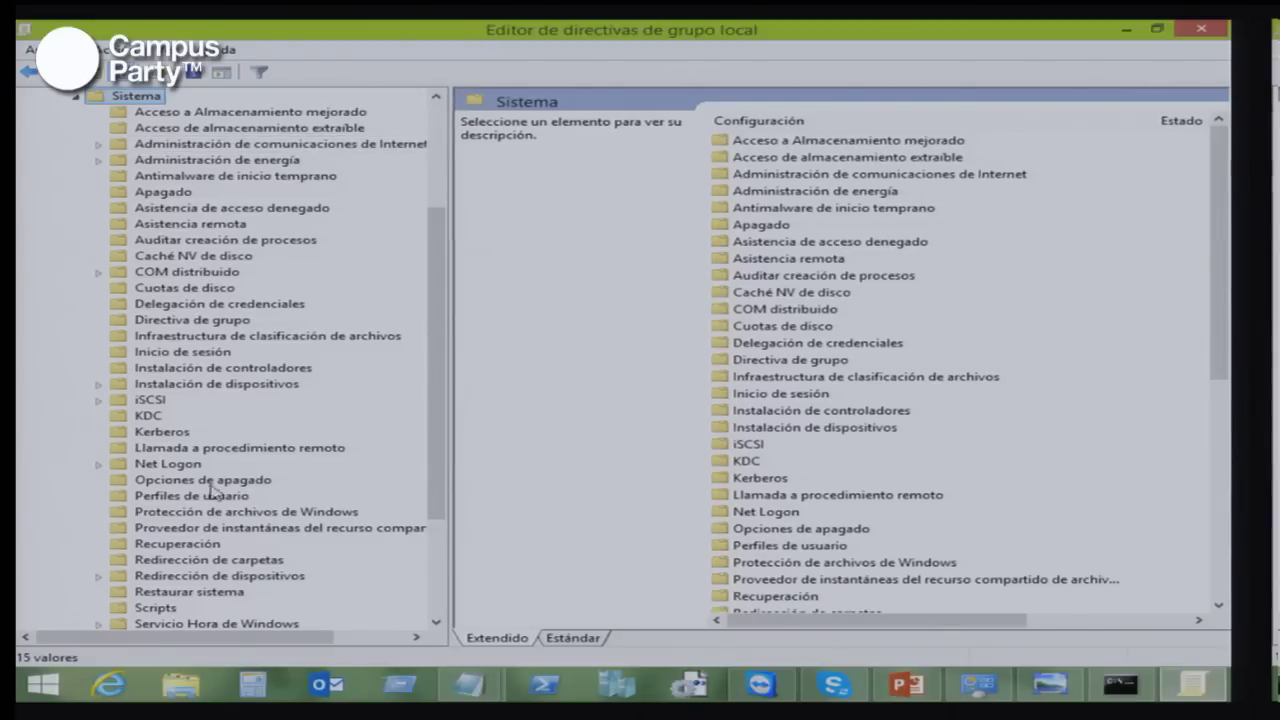
pyautogui.doubleClick(217, 385)
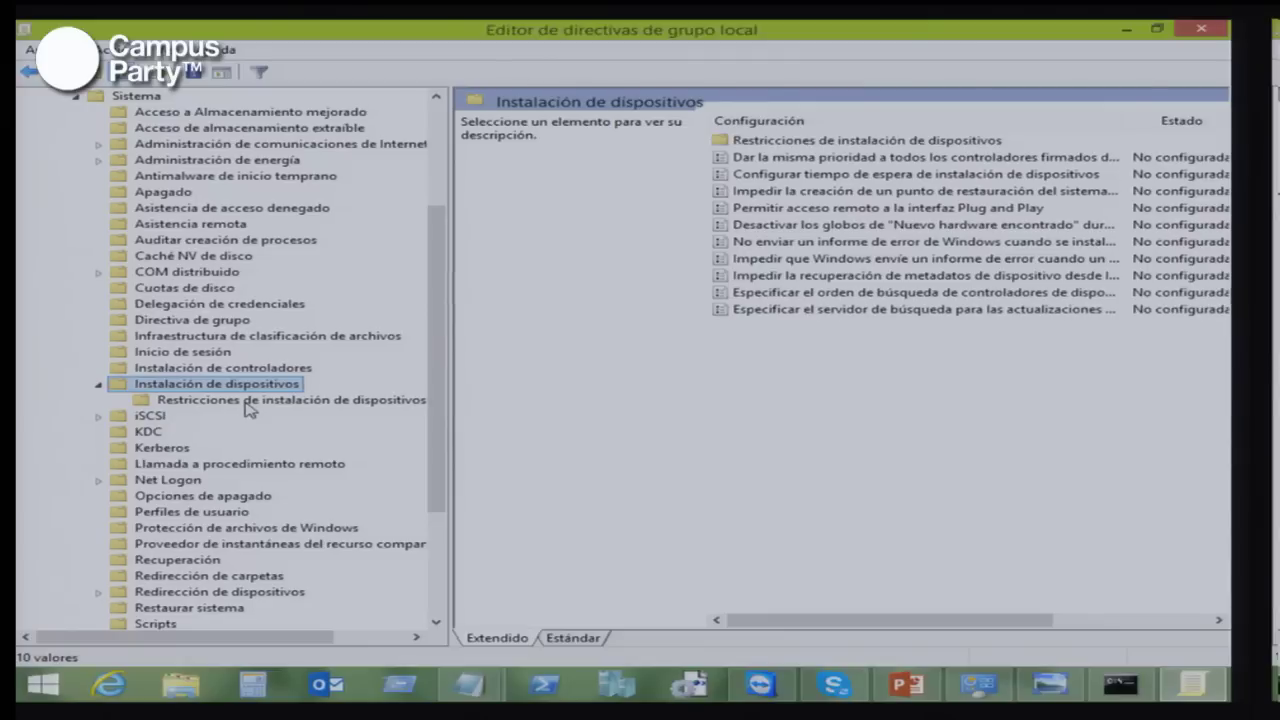
pyautogui.click(246, 402)
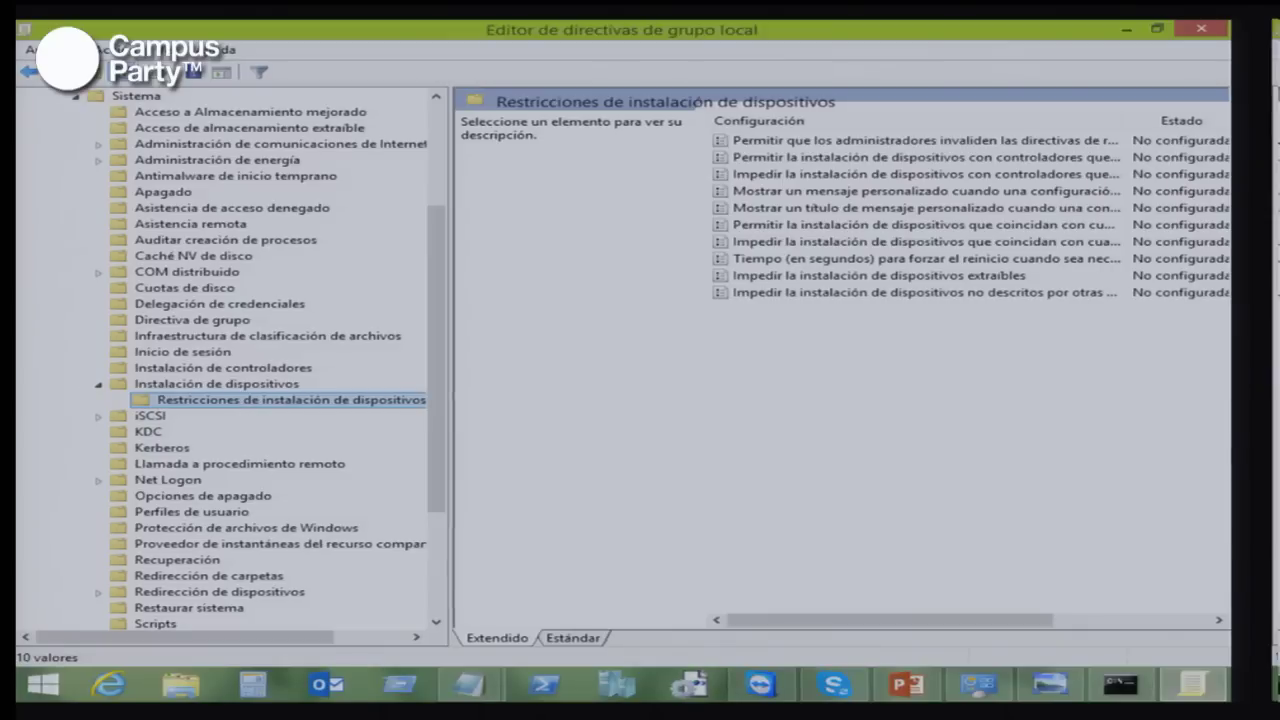
# Show the device installation restrictions in the Estándar view with full setting names, and review the policies that allow or prevent installing devices
pyautogui.click(570, 638)
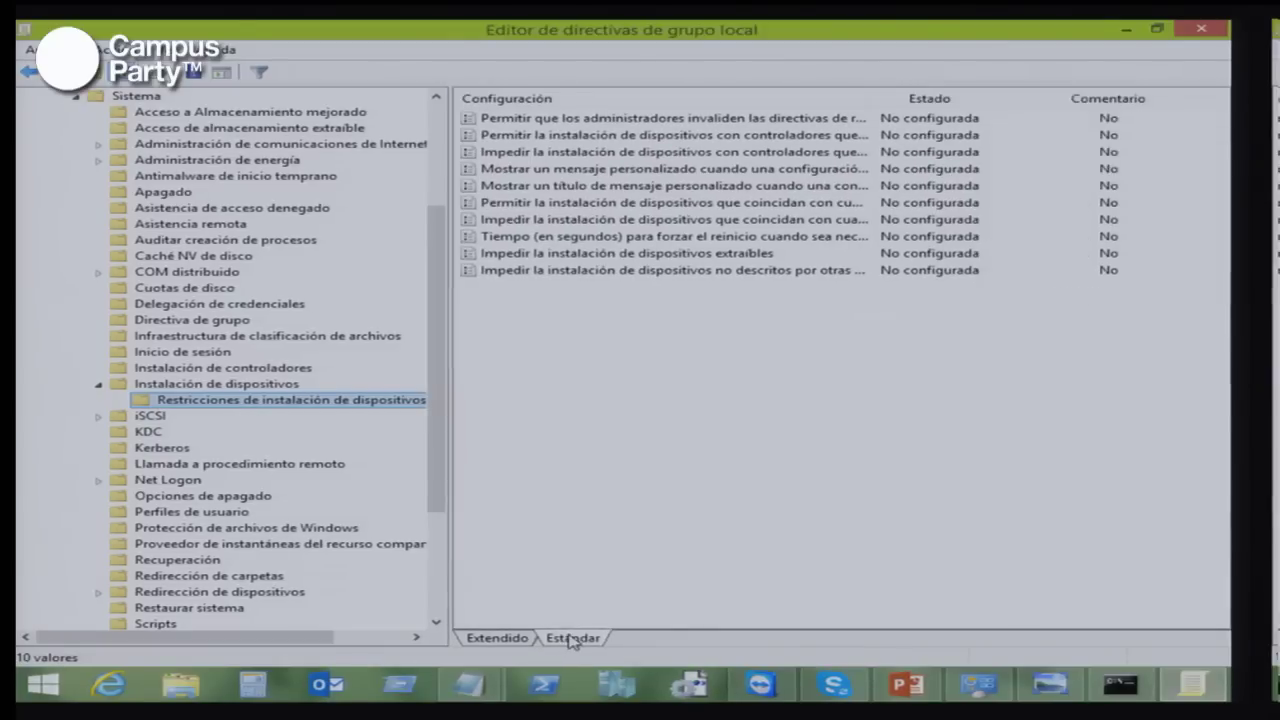
pyautogui.doubleClick(874, 100)
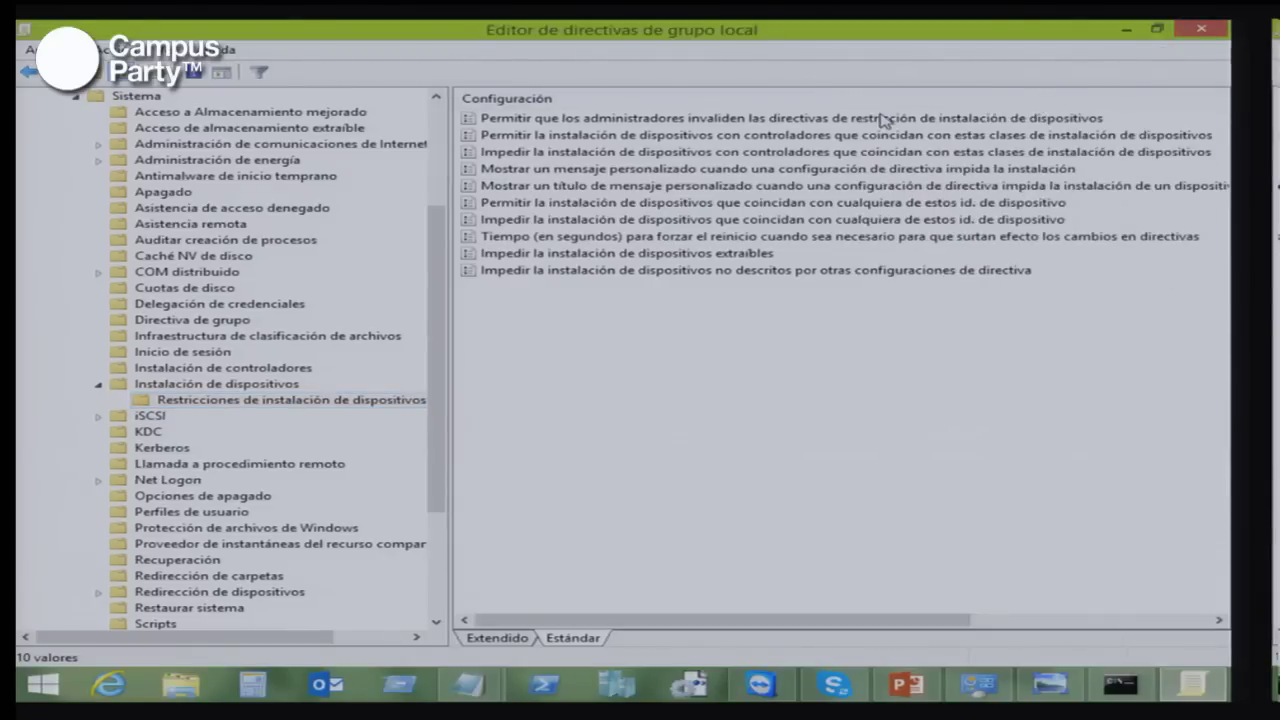
pyautogui.click(886, 120)
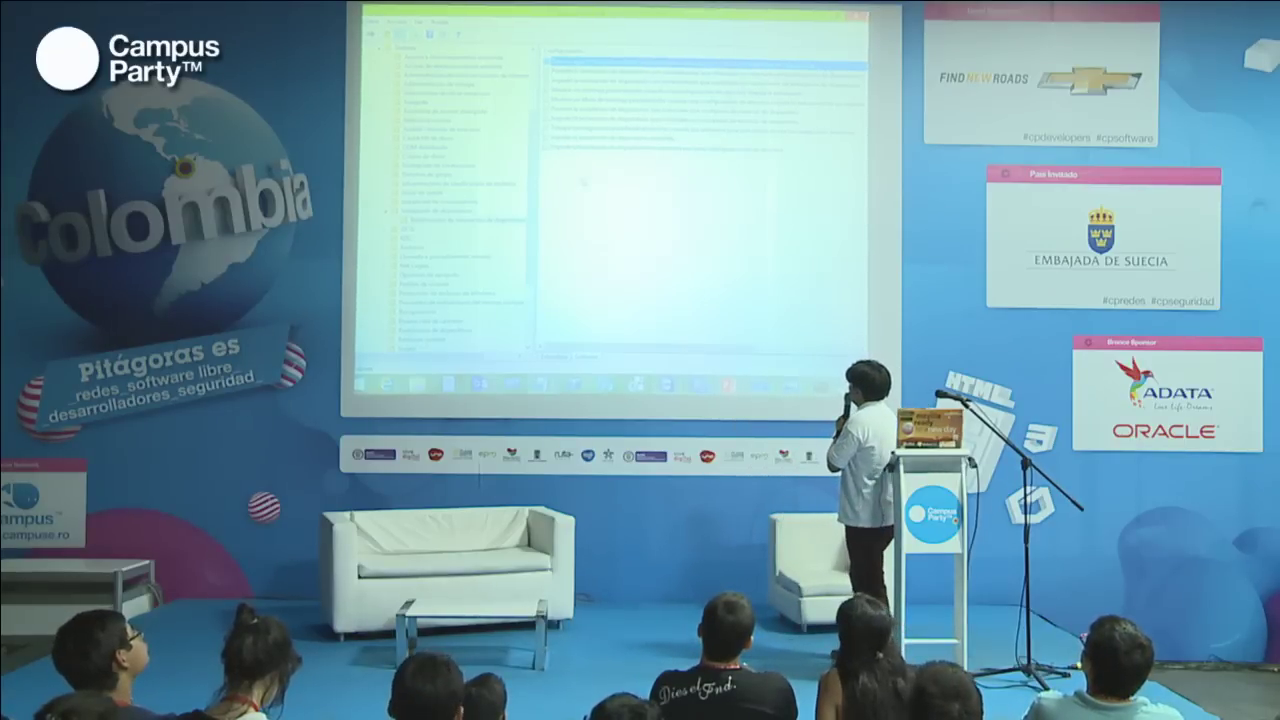
pyautogui.click(705, 139)
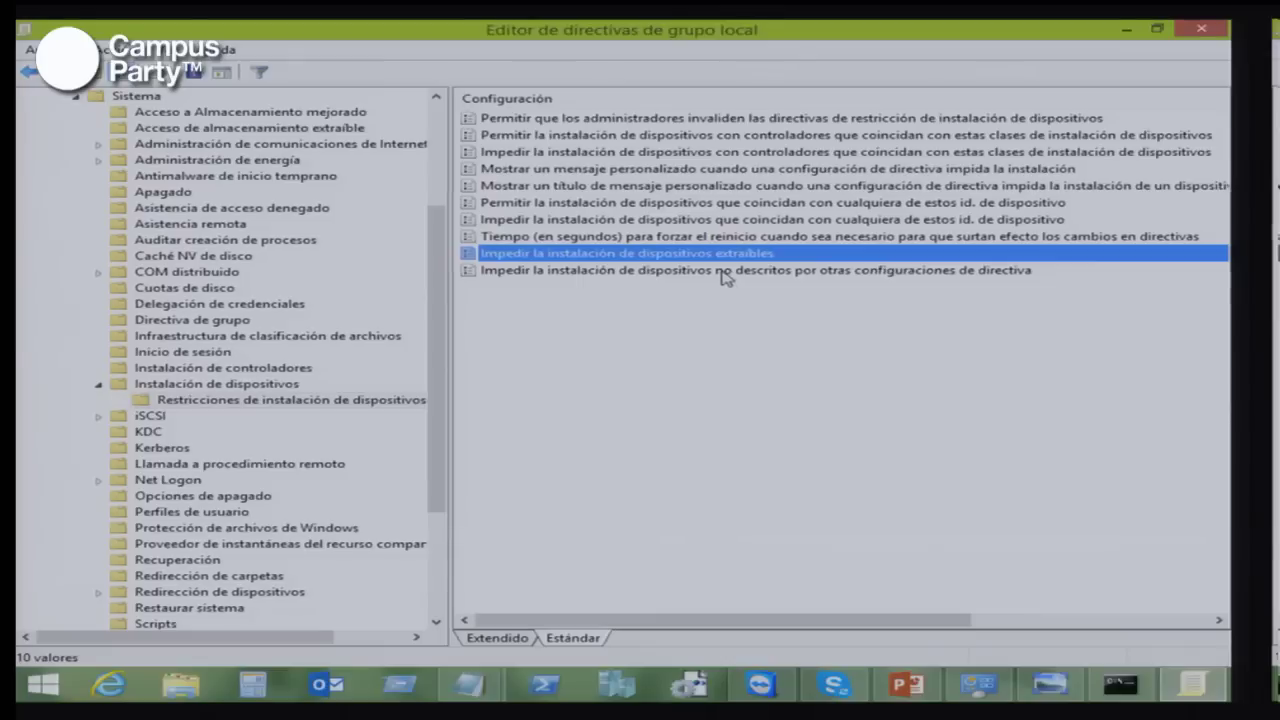
pyautogui.click(721, 270)
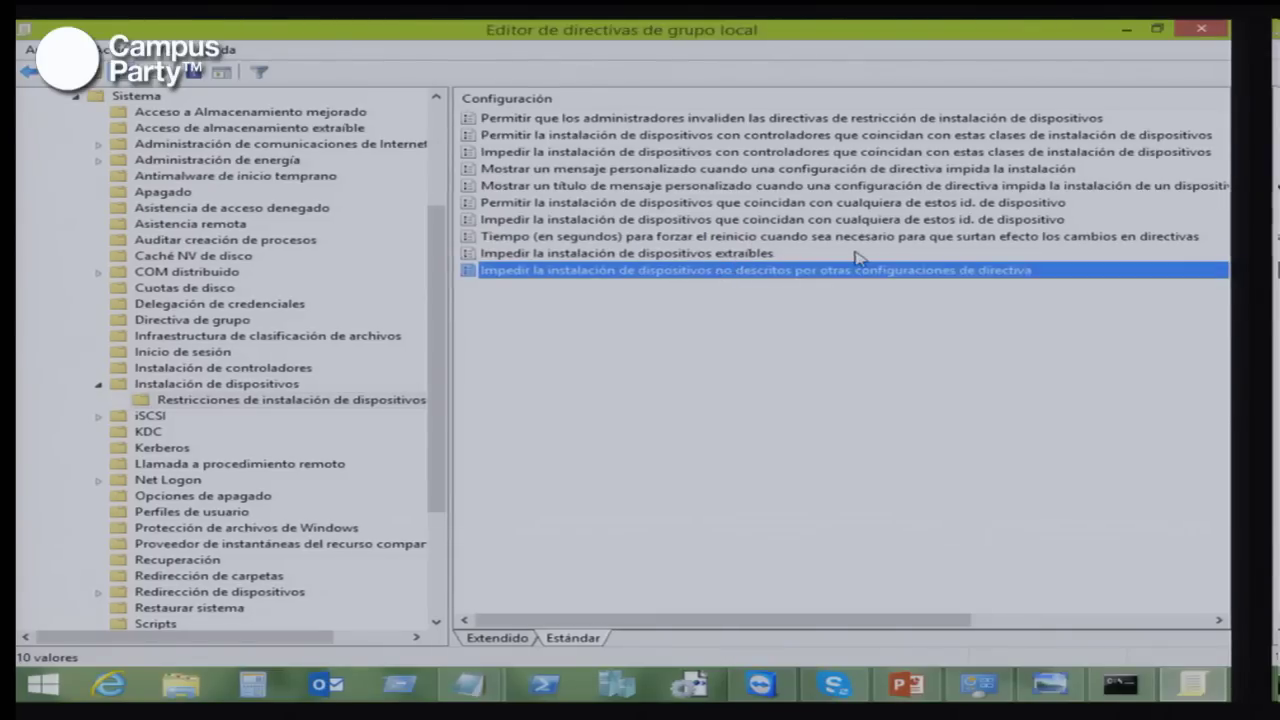
pyautogui.click(860, 138)
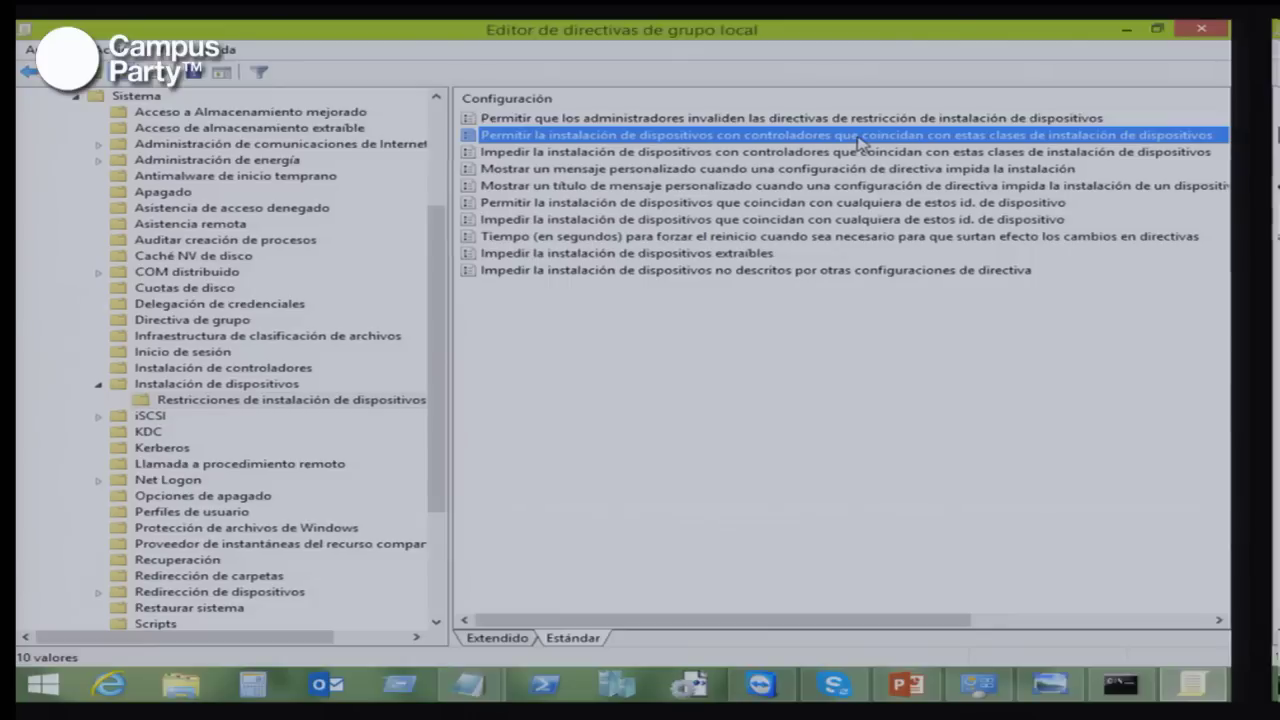
pyautogui.click(962, 206)
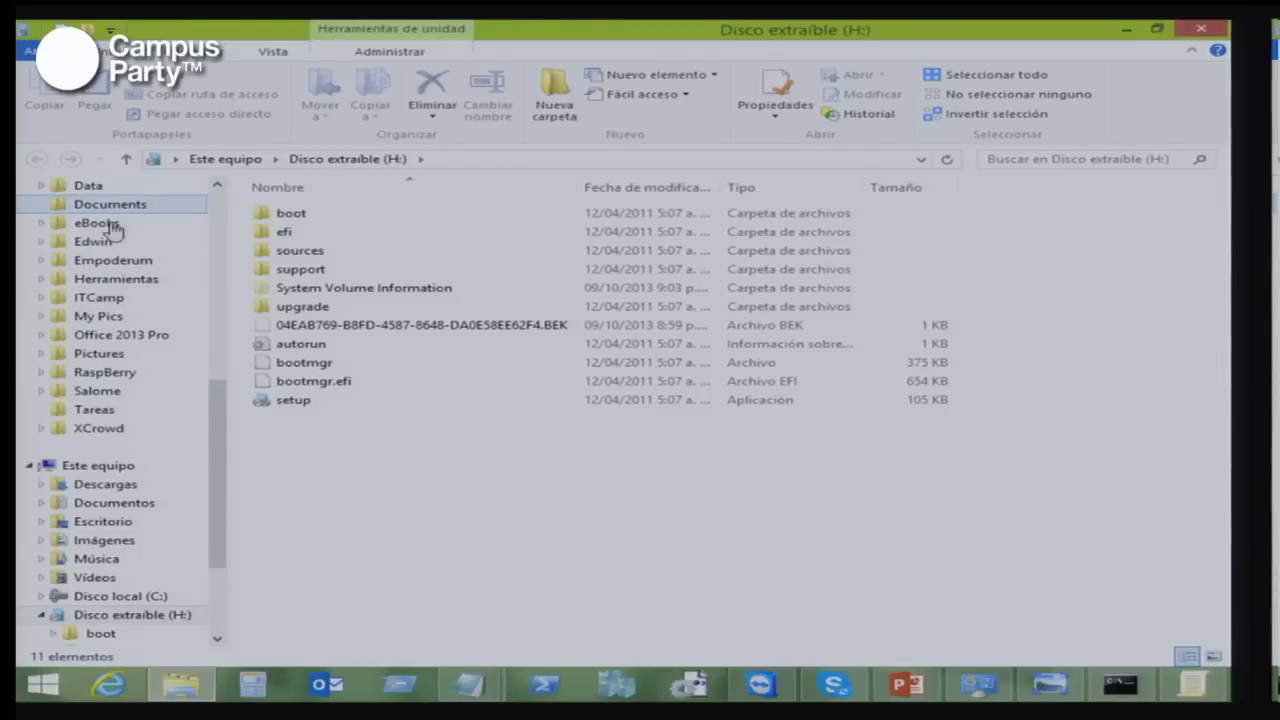
# Open Computer Management for Este equipo and expand Controladoras de bus serie universal in the Device Manager
pyautogui.rightClick(100, 466)
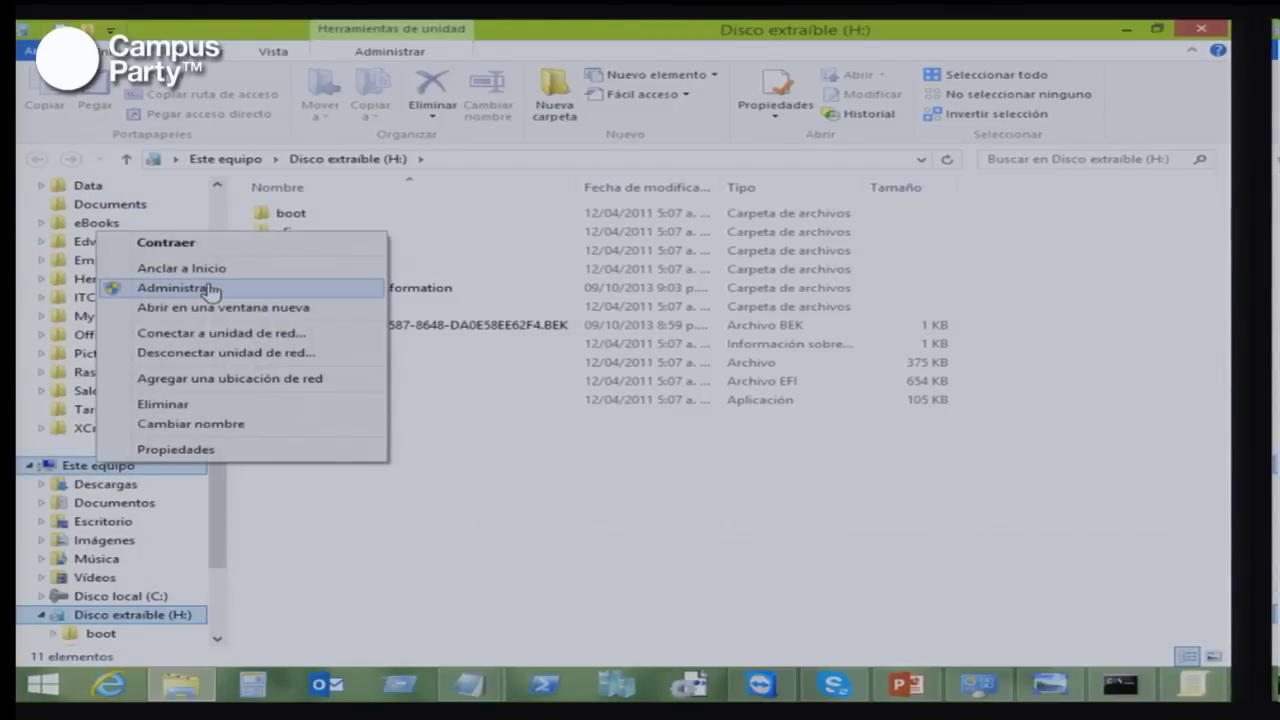
pyautogui.click(211, 289)
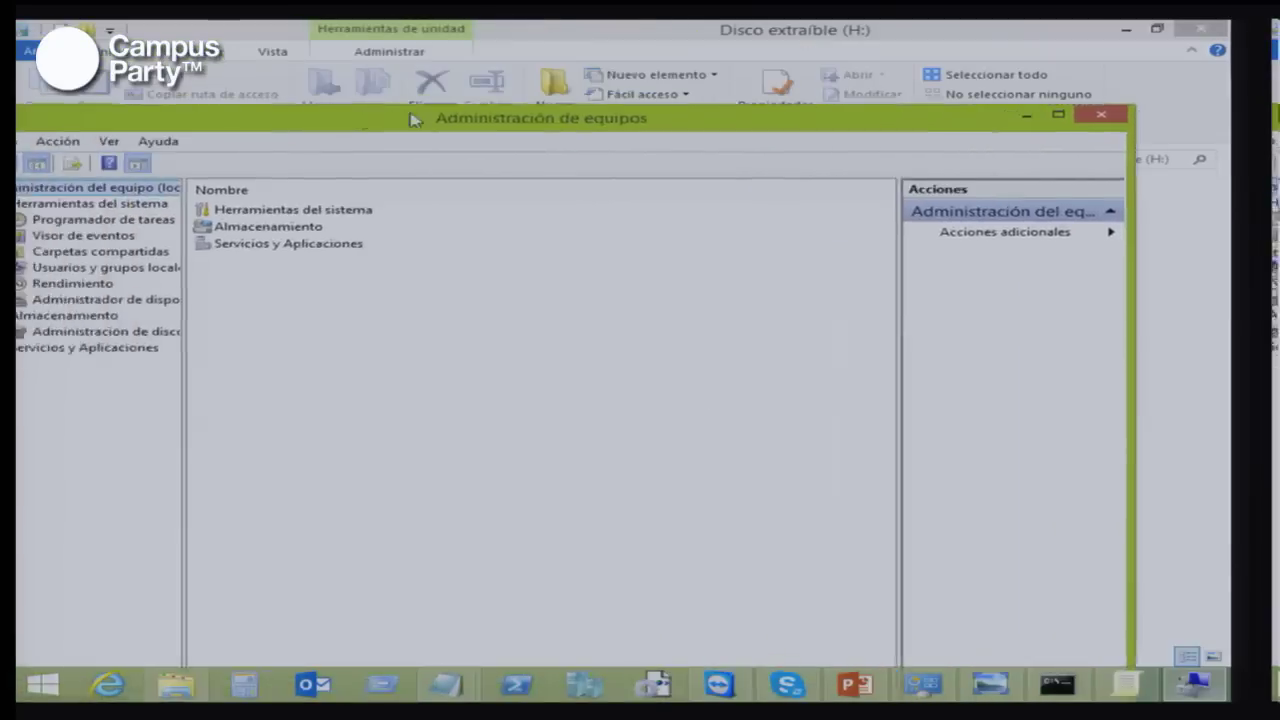
pyautogui.click(205, 210)
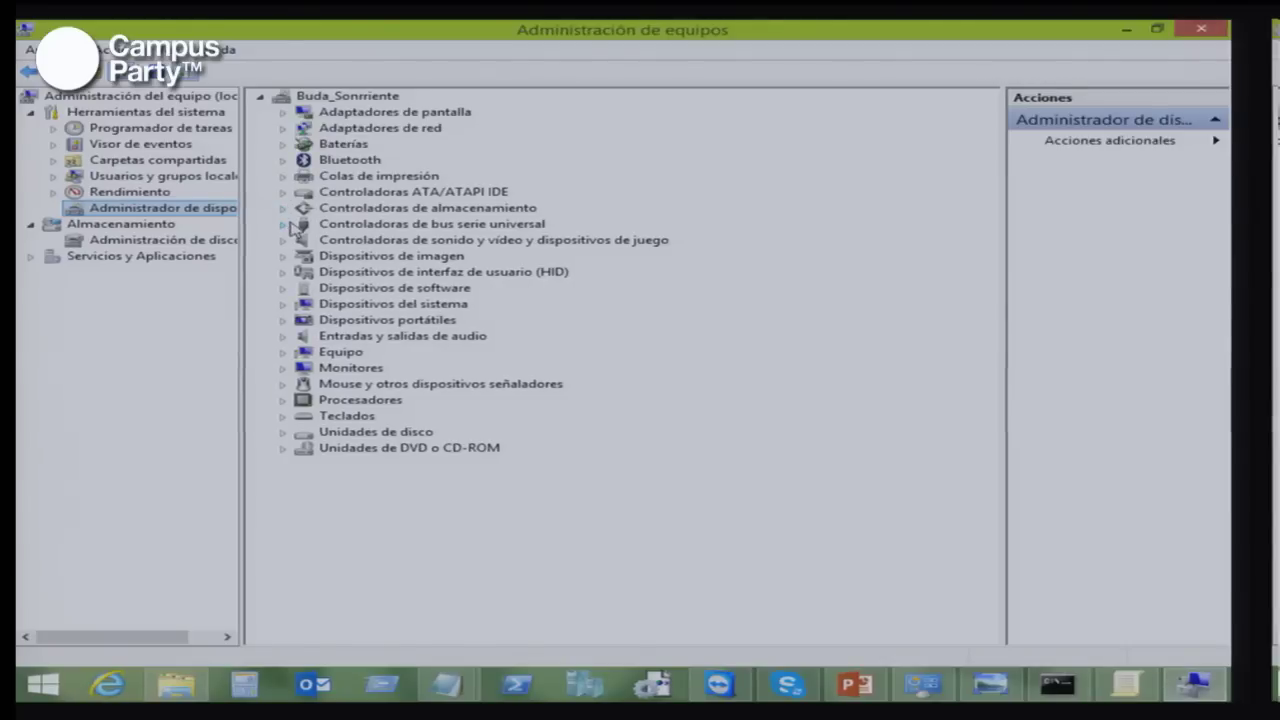
pyautogui.click(284, 225)
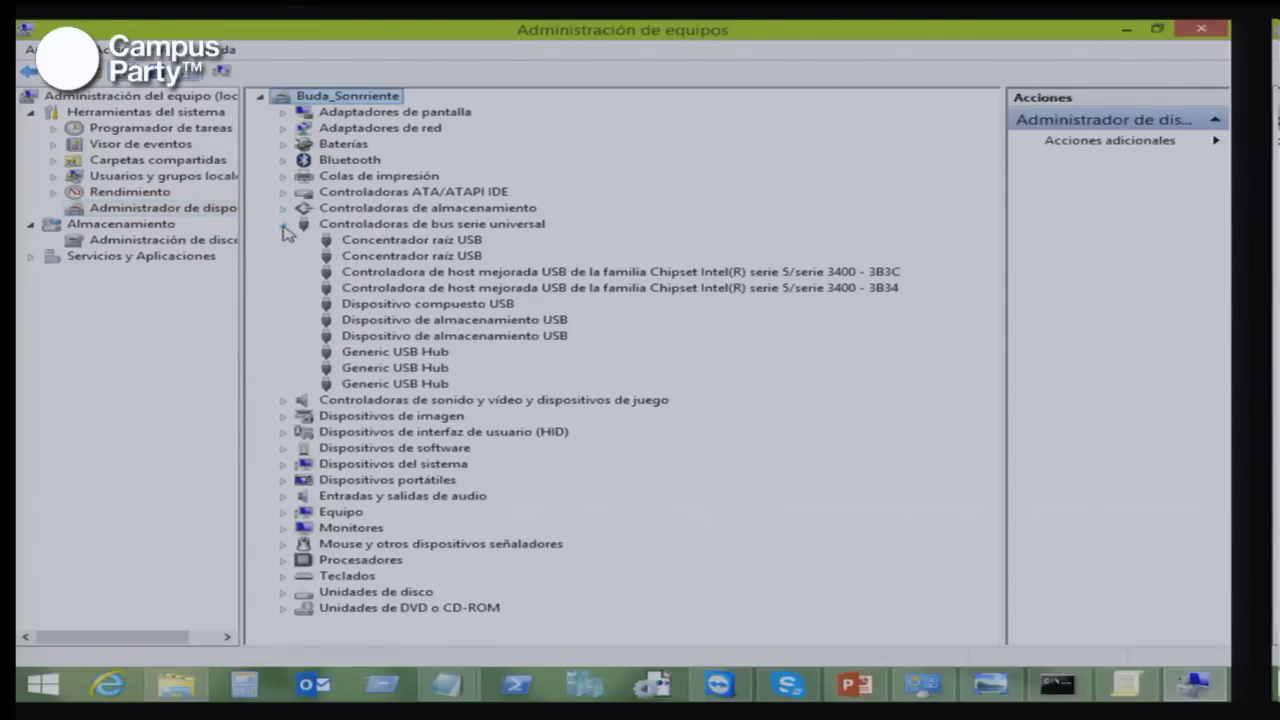
# Examine the Id. de hardware property of the second Dispositivo de almacenamiento USB, and close its properties
pyautogui.click(436, 339)
pyautogui.rightClick(437, 344)
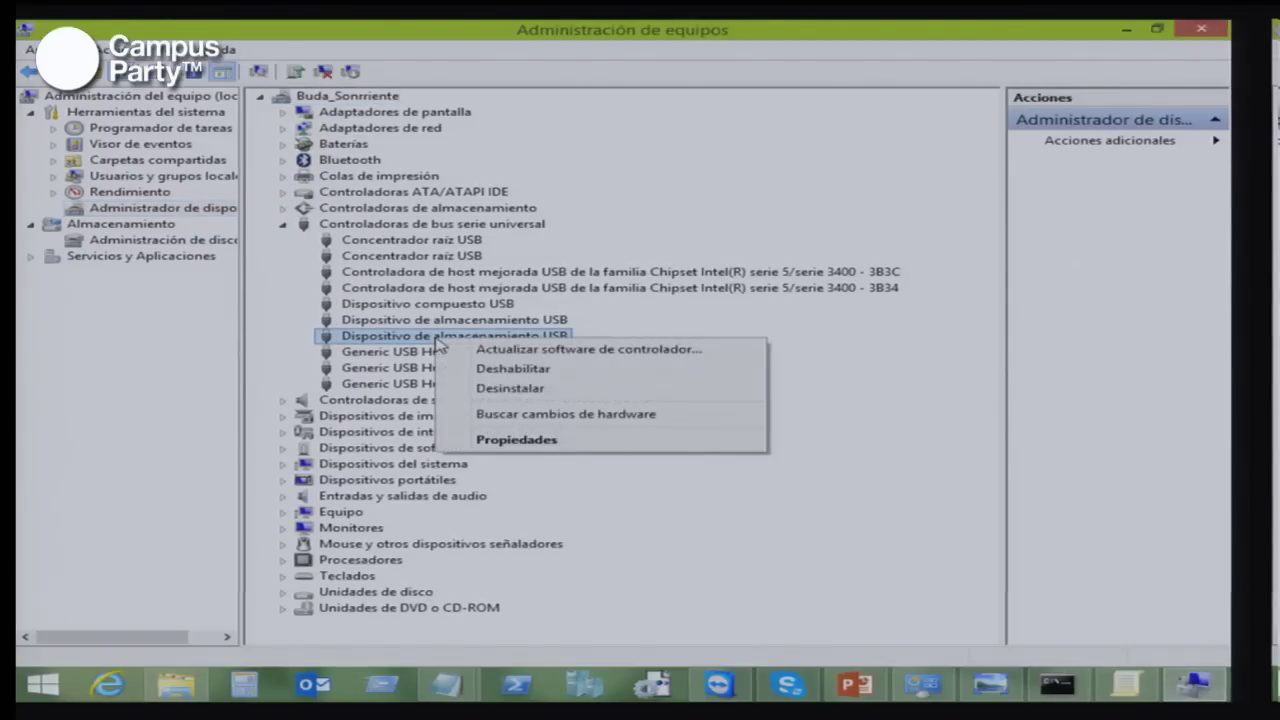
pyautogui.click(527, 441)
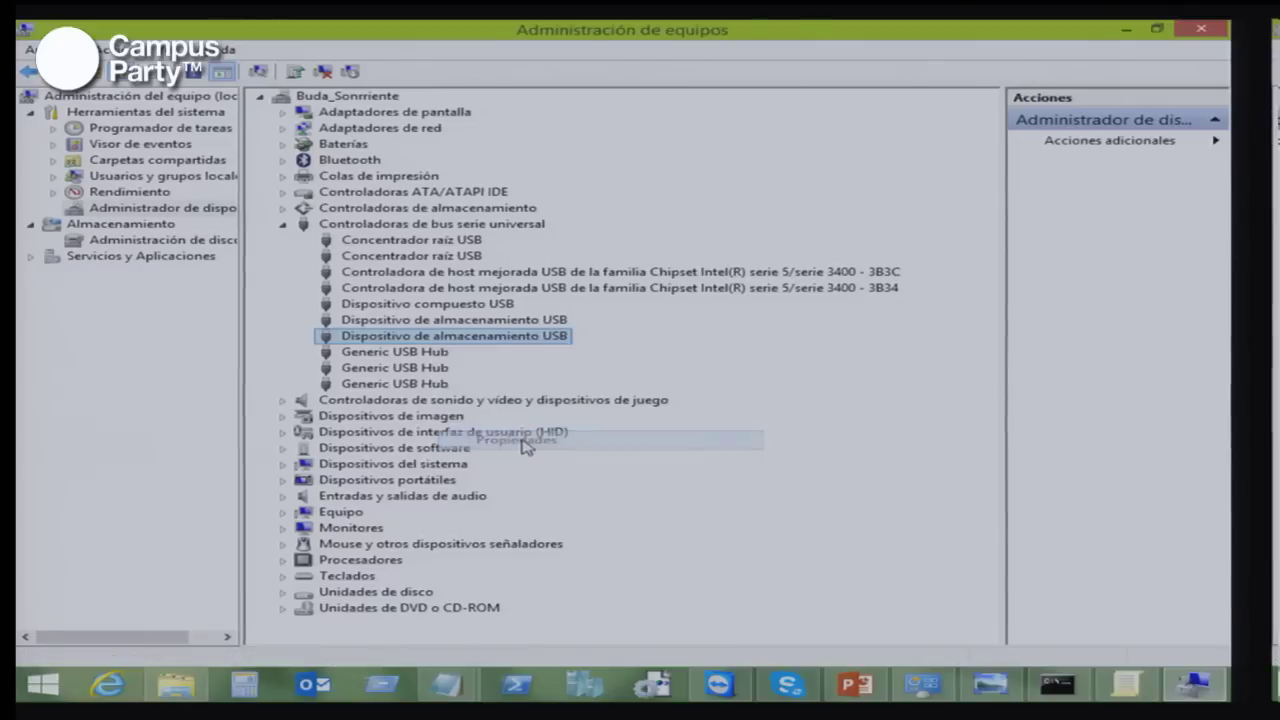
pyautogui.click(556, 182)
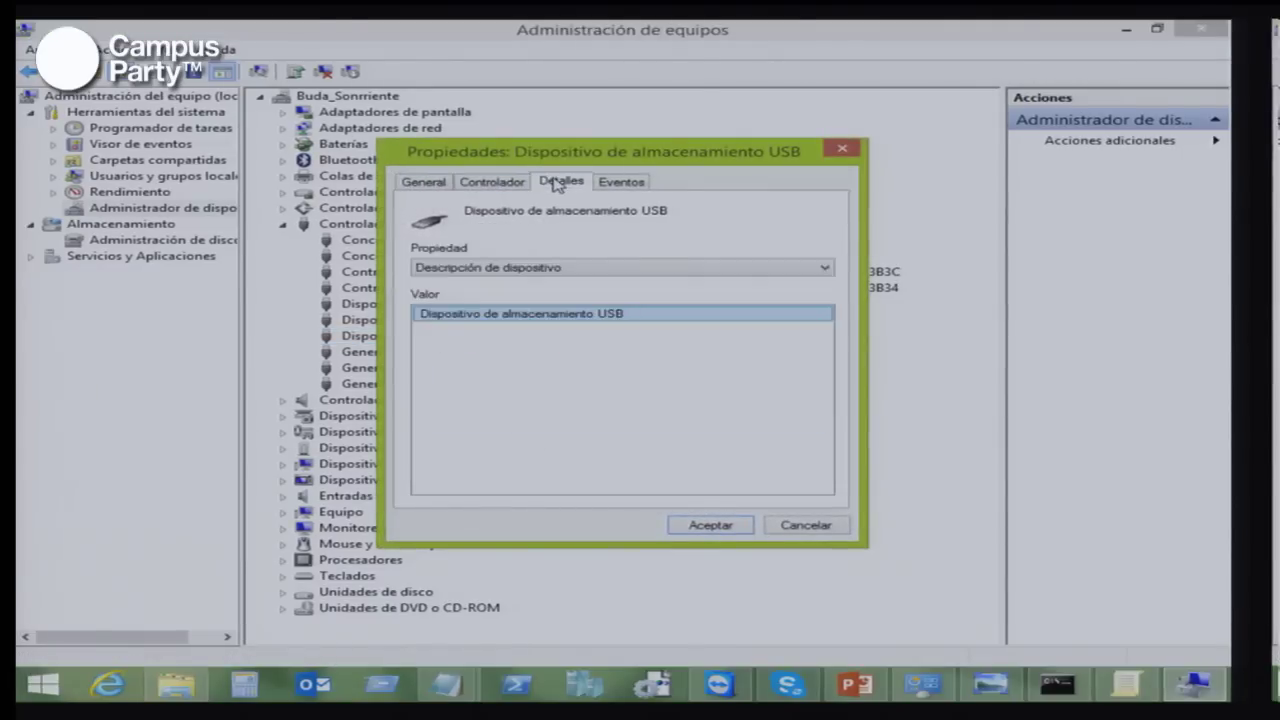
pyautogui.click(527, 276)
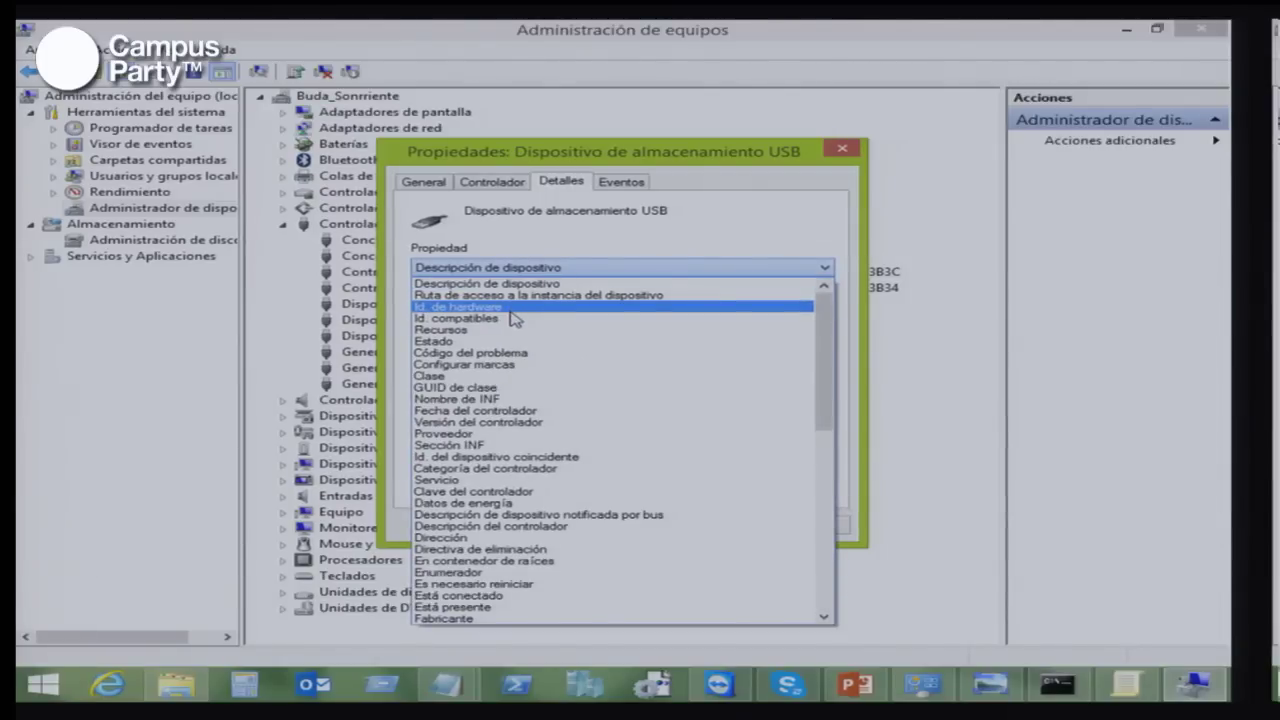
pyautogui.click(511, 309)
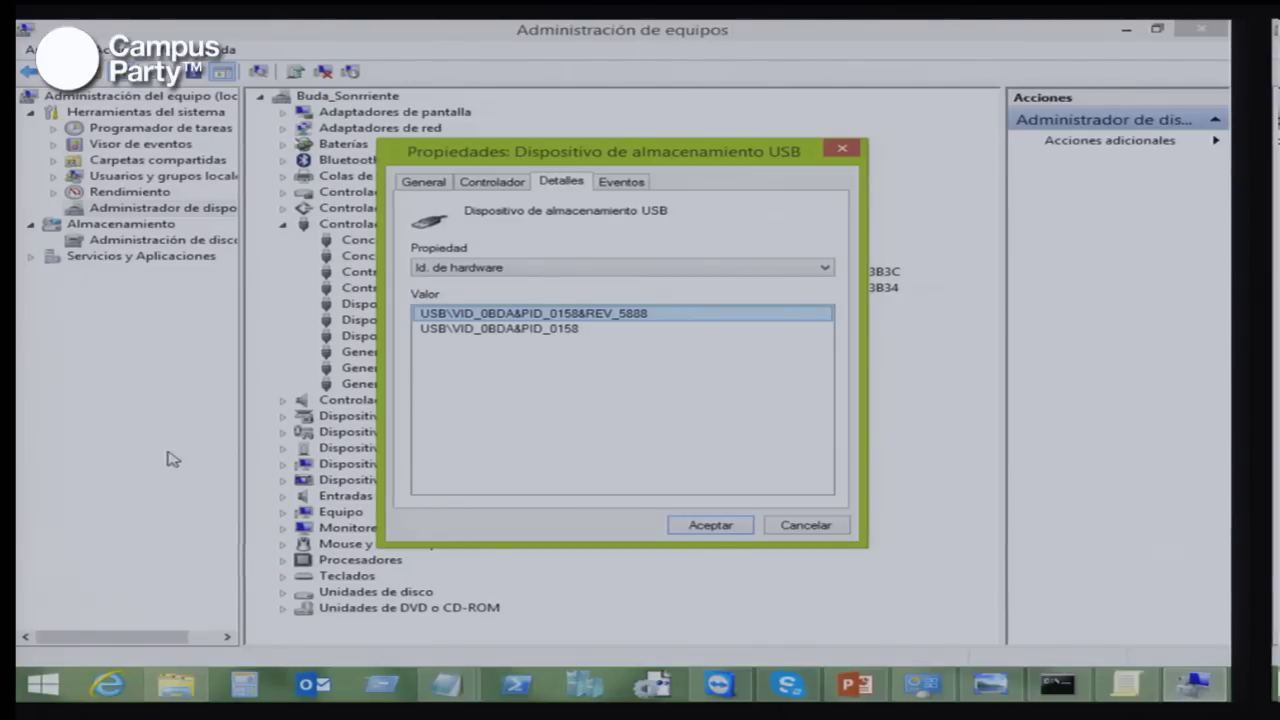
pyautogui.click(710, 525)
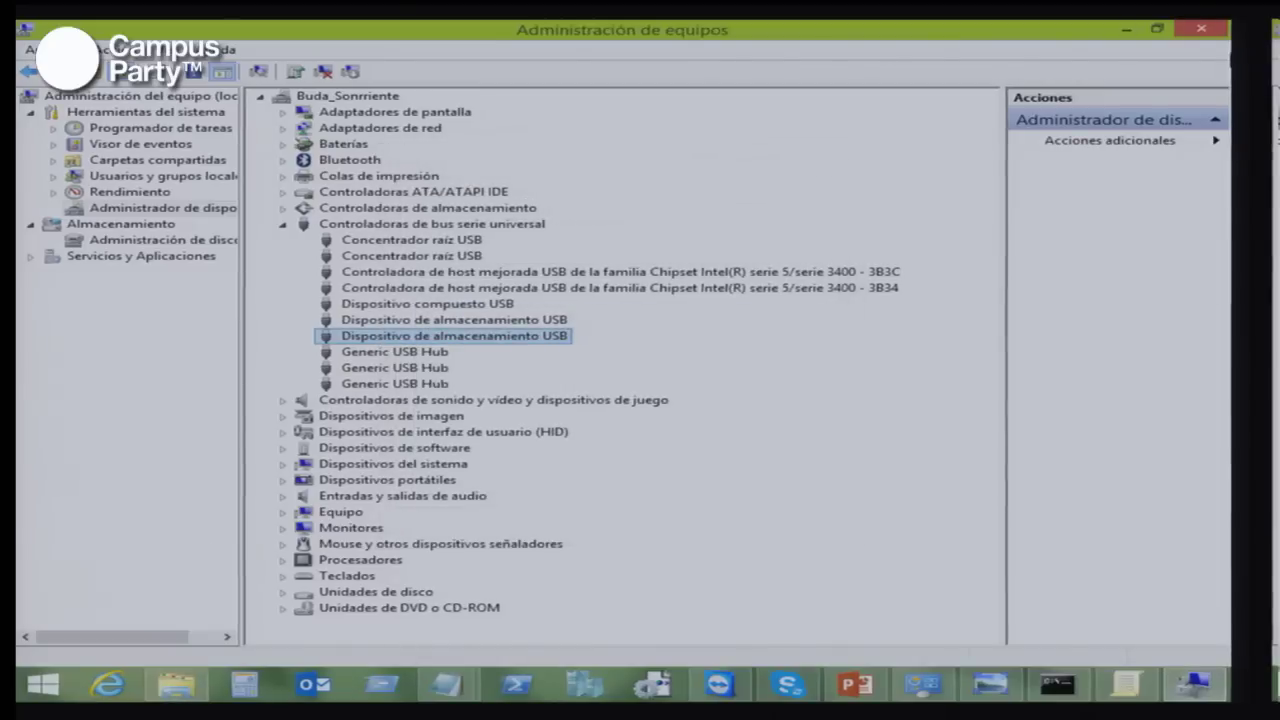
# Close the Computer Management and removable disk windows, and minimize the Group Policy Editor to return to the desktop
pyautogui.click(1202, 37)
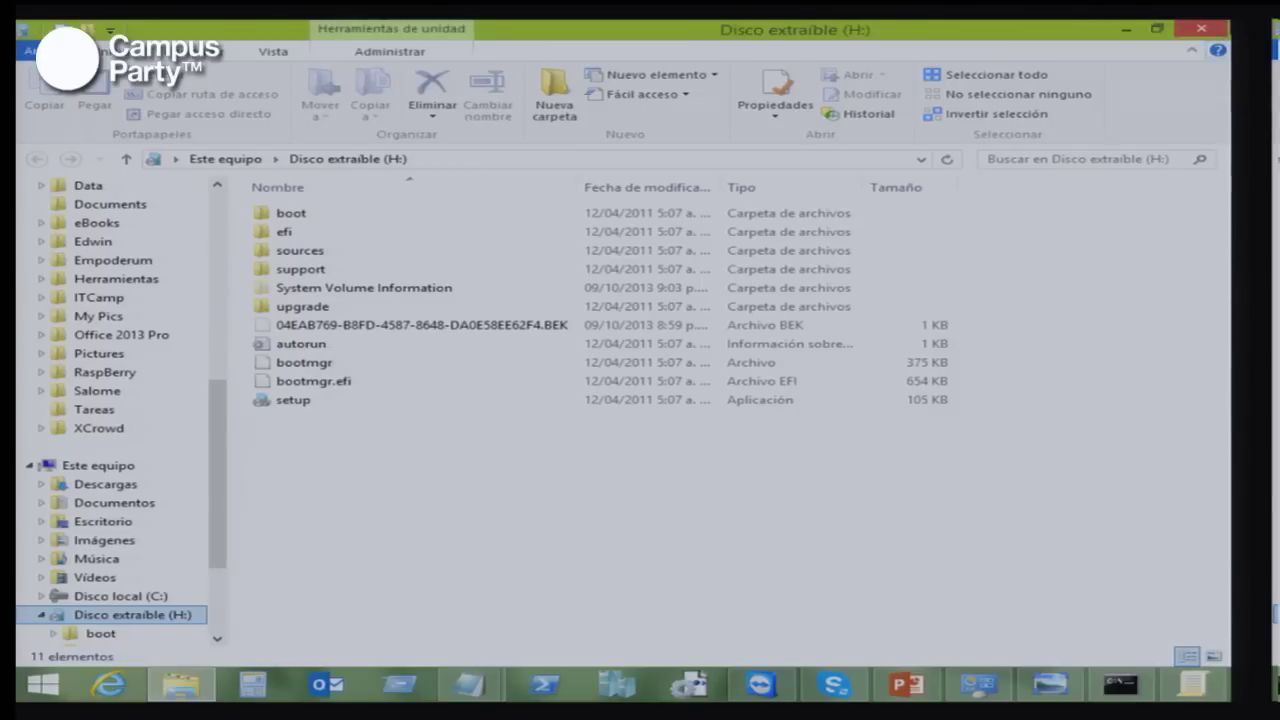
pyautogui.click(1205, 27)
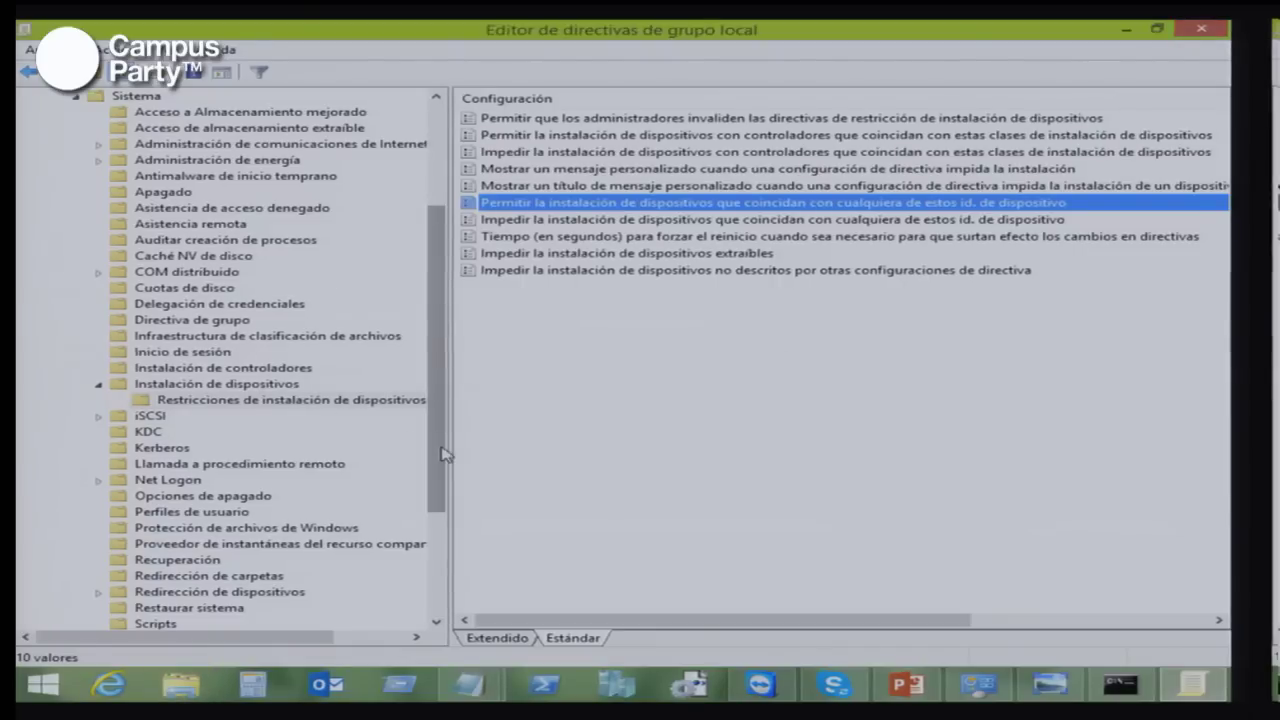
pyautogui.moveTo(441, 449); pyautogui.dragTo(433, 546)
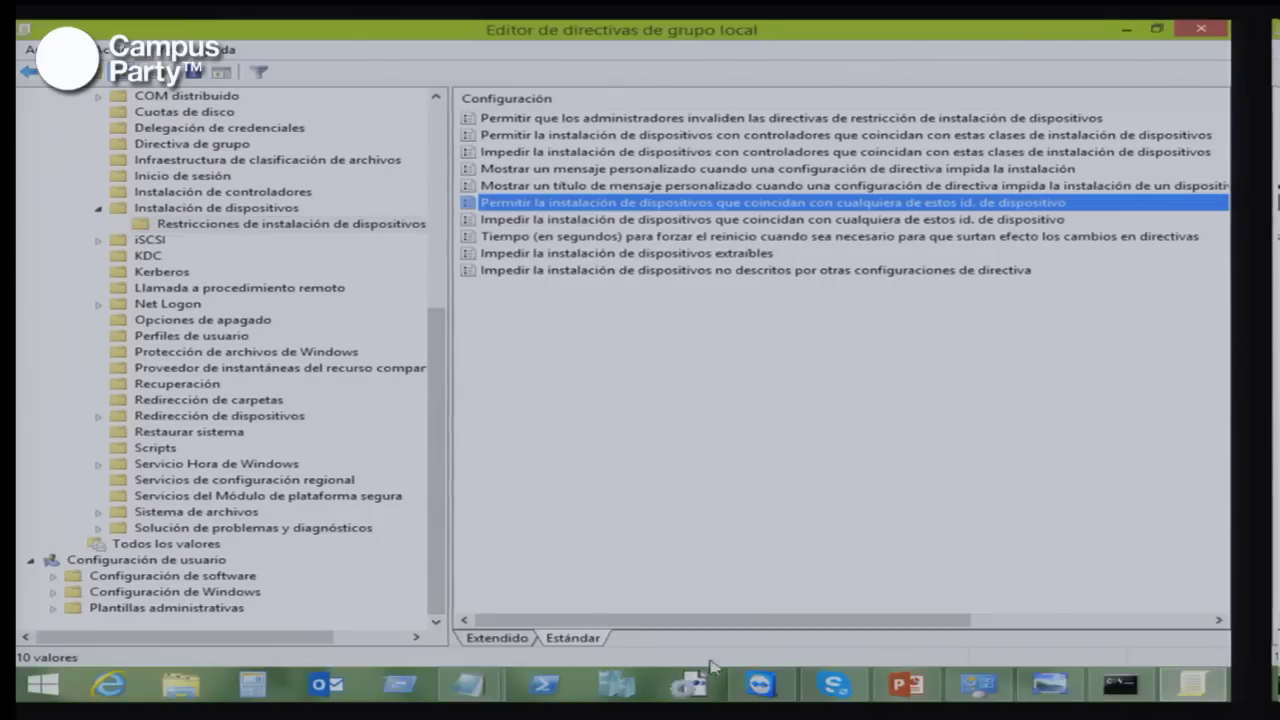
pyautogui.click(1157, 686)
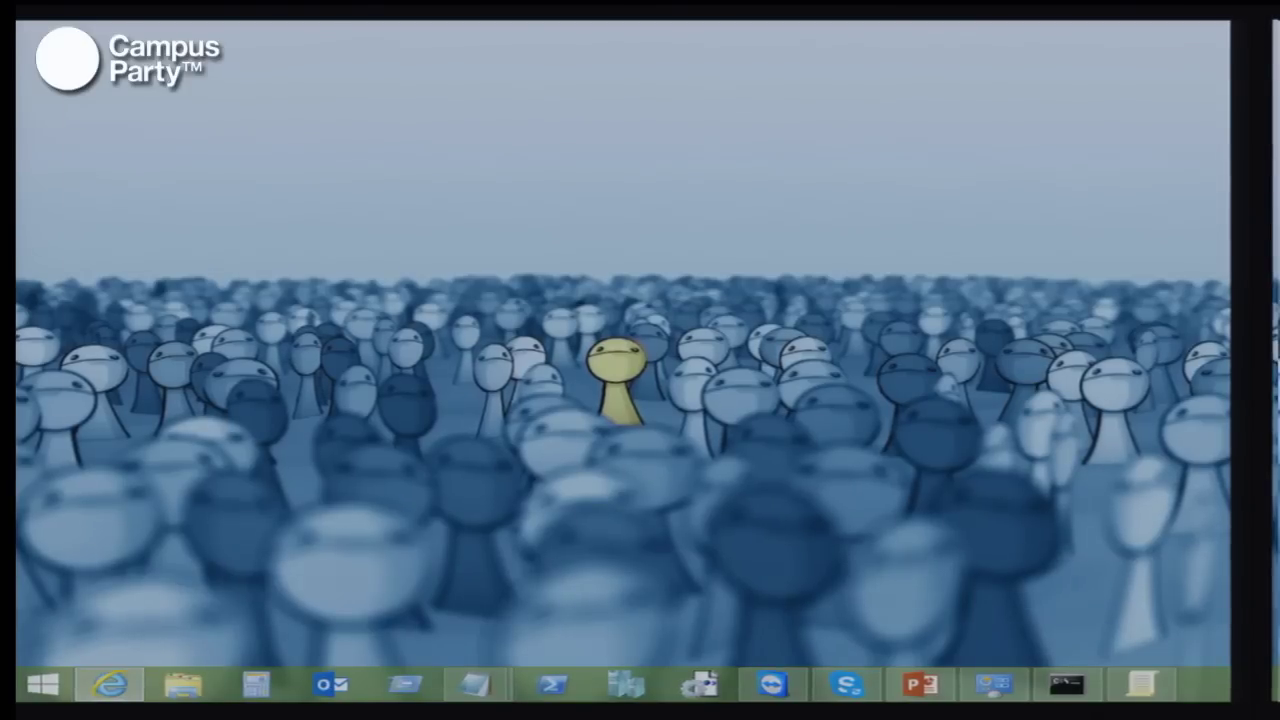
# Switch to Internet Explorer, open an InPrivate browsing window to view its privacy information, and close the browser windows
pyautogui.click(110, 684)
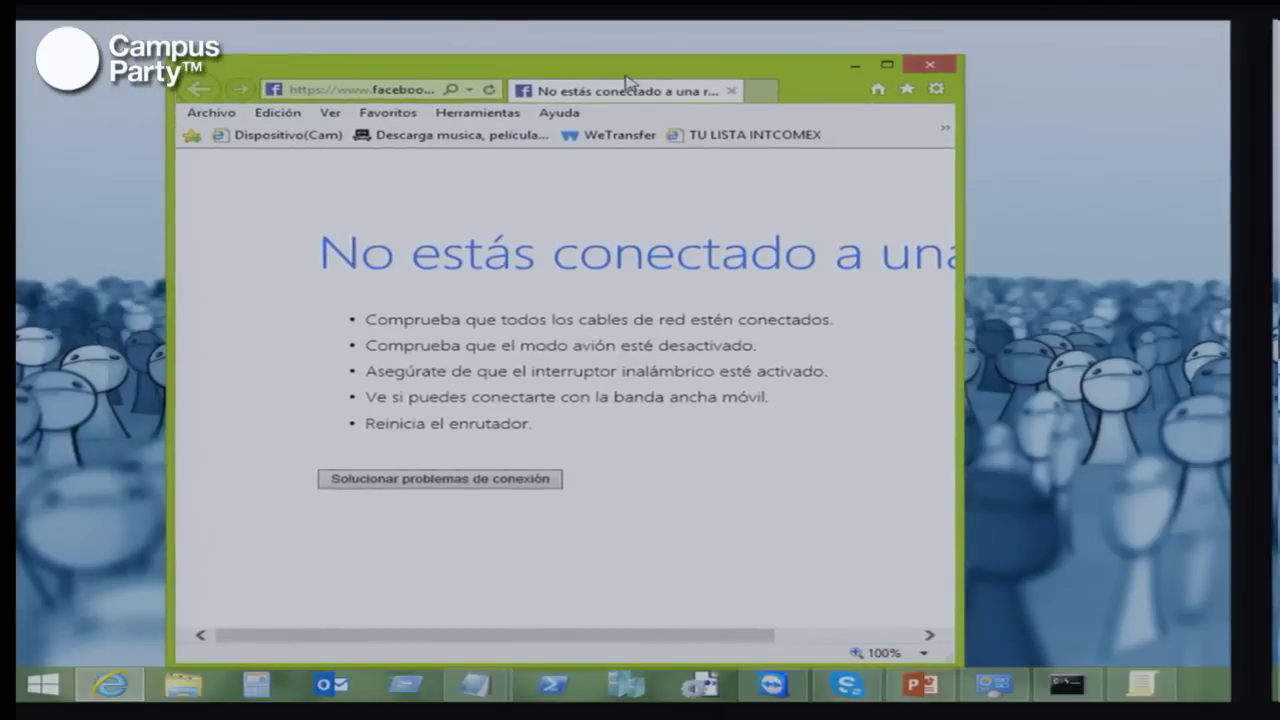
pyautogui.doubleClick(618, 60)
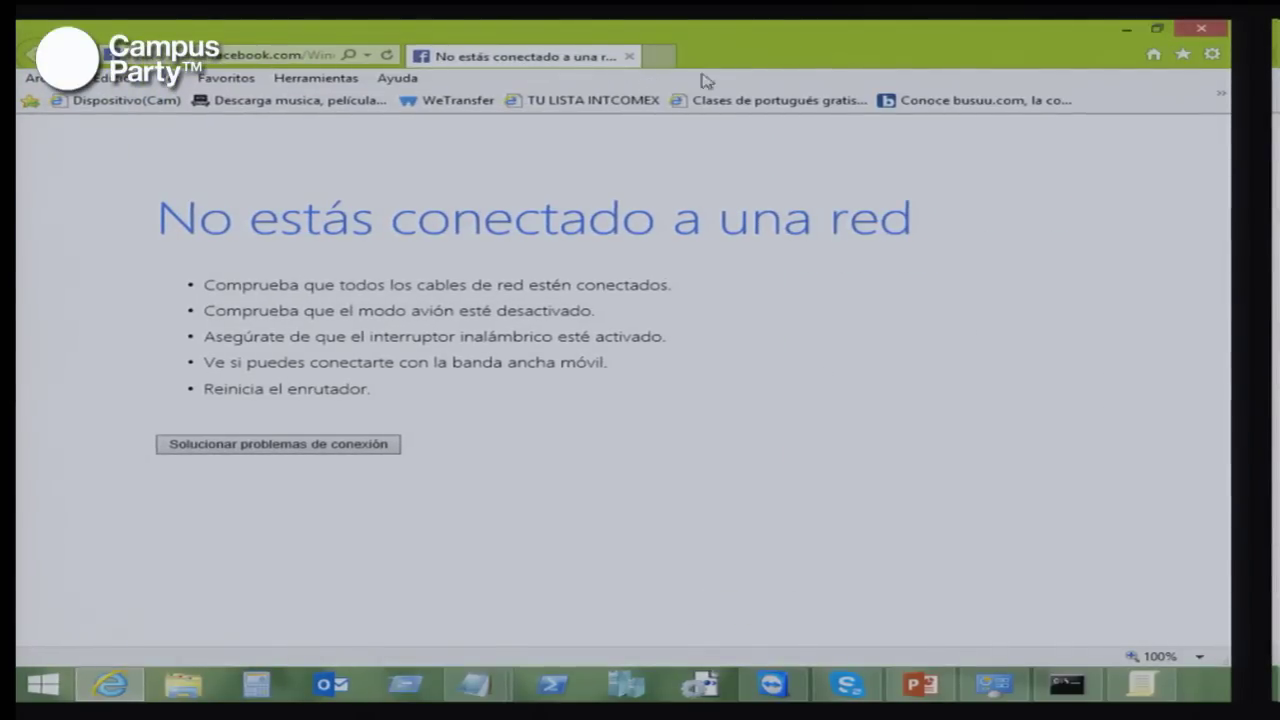
pyautogui.click(1211, 54)
pyautogui.moveTo(1005, 140)
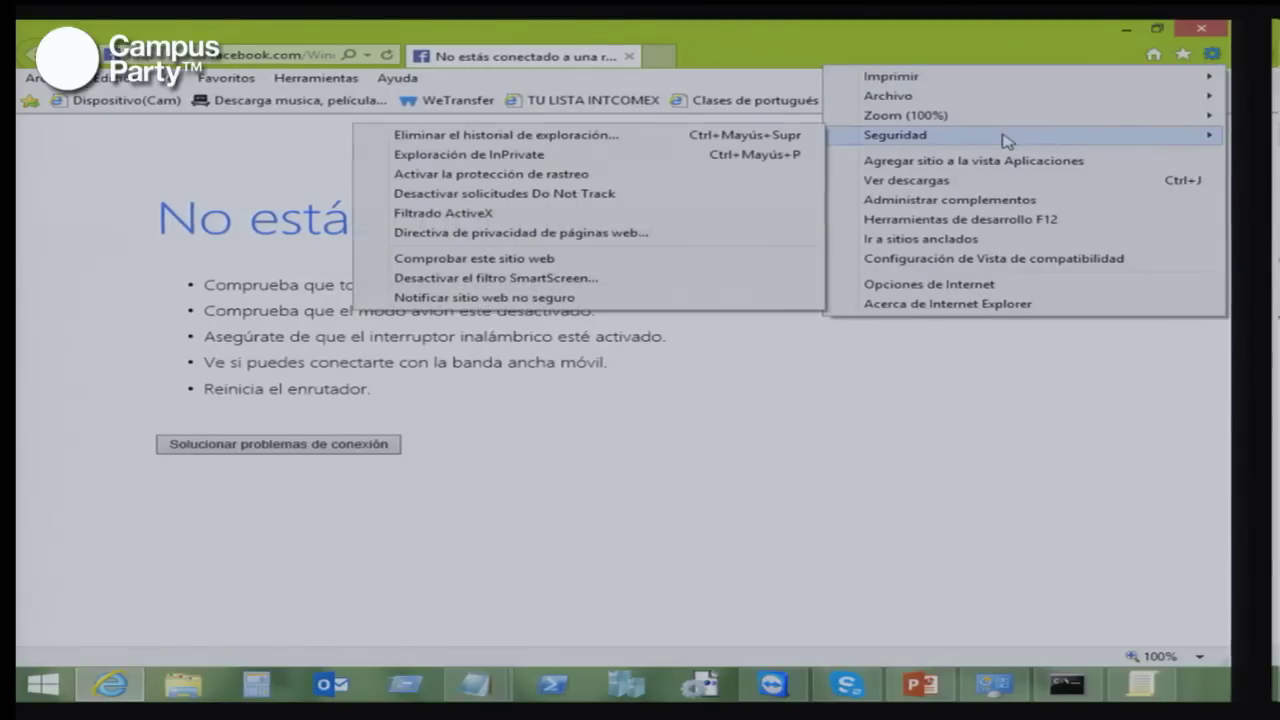
pyautogui.click(551, 160)
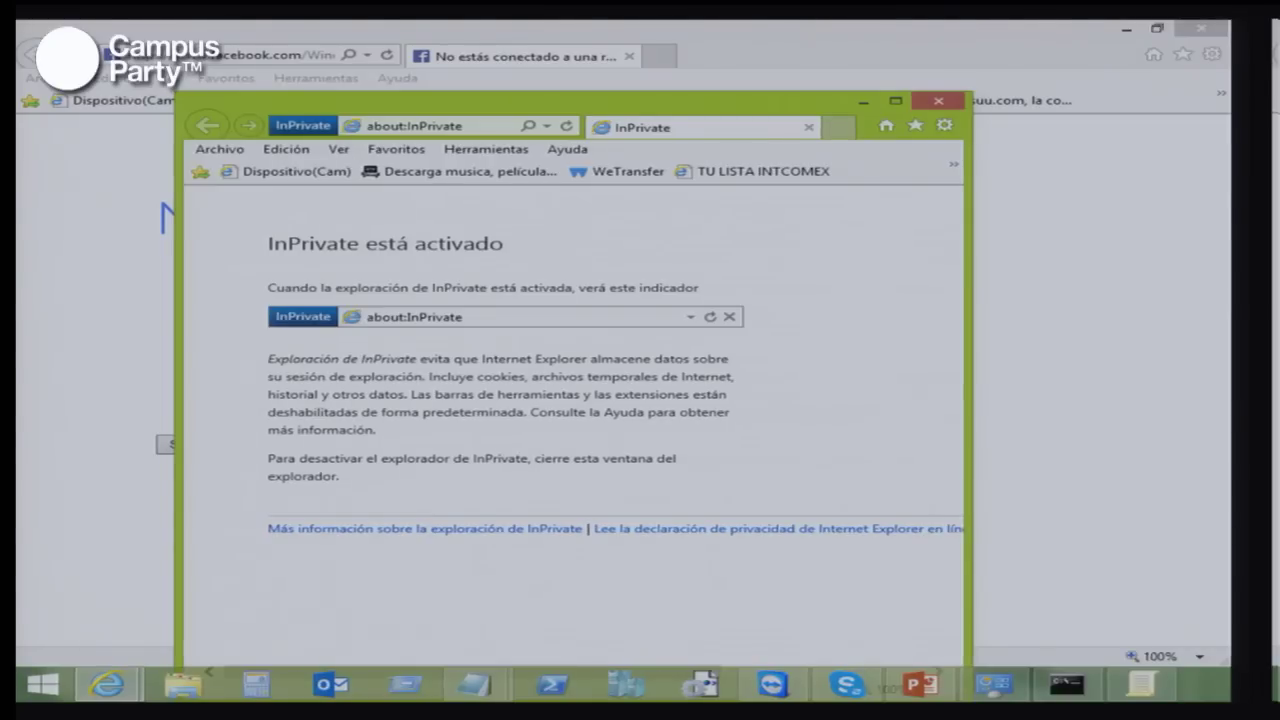
pyautogui.moveTo(1220, 28)
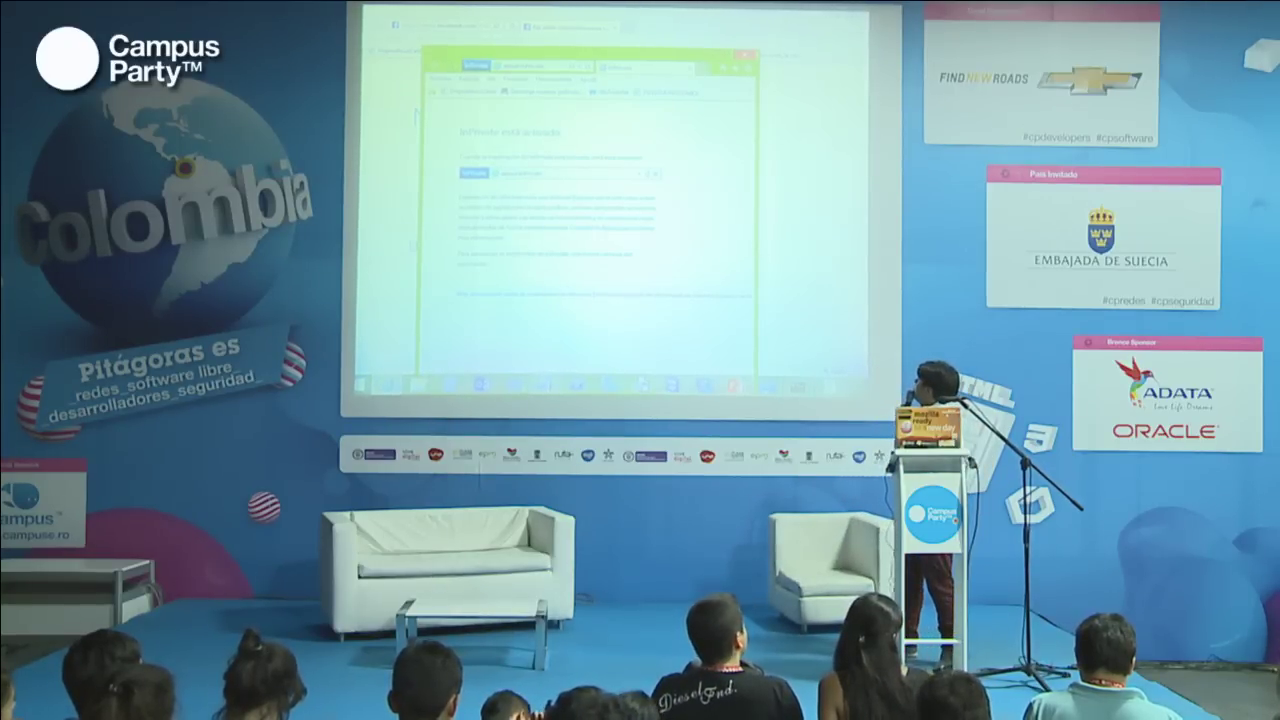
pyautogui.hotkey('alt', 'F4')
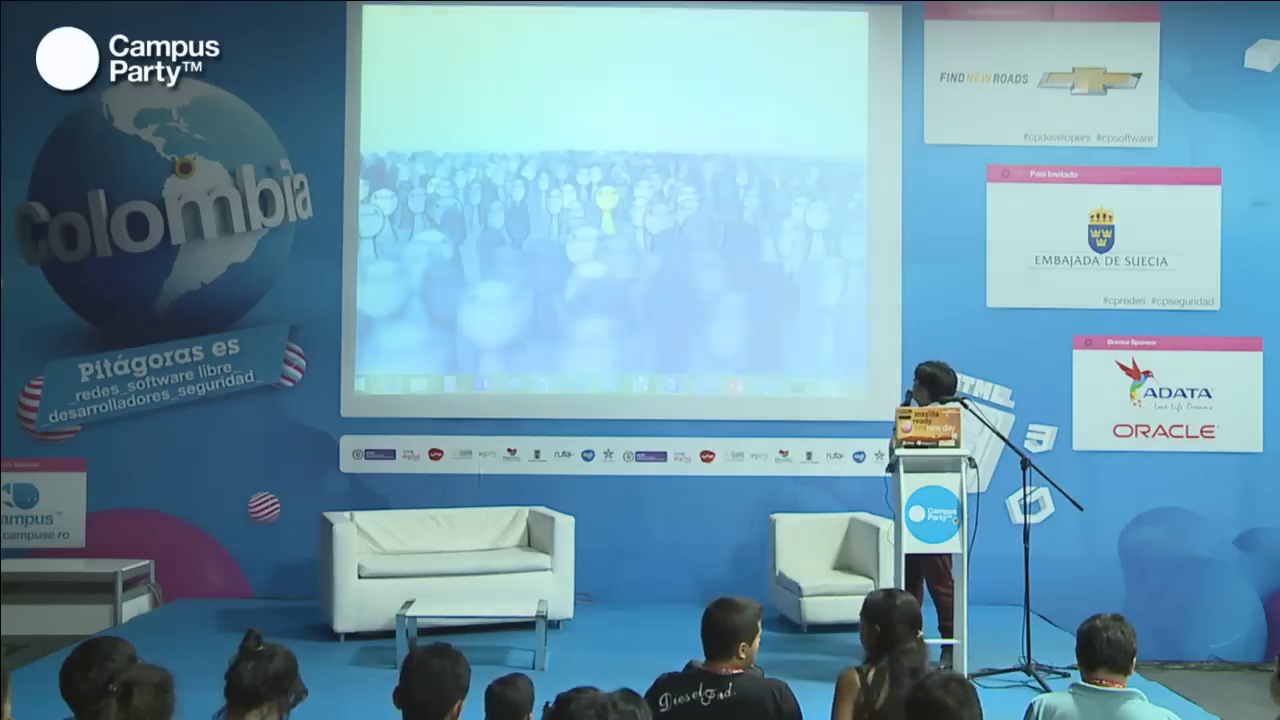
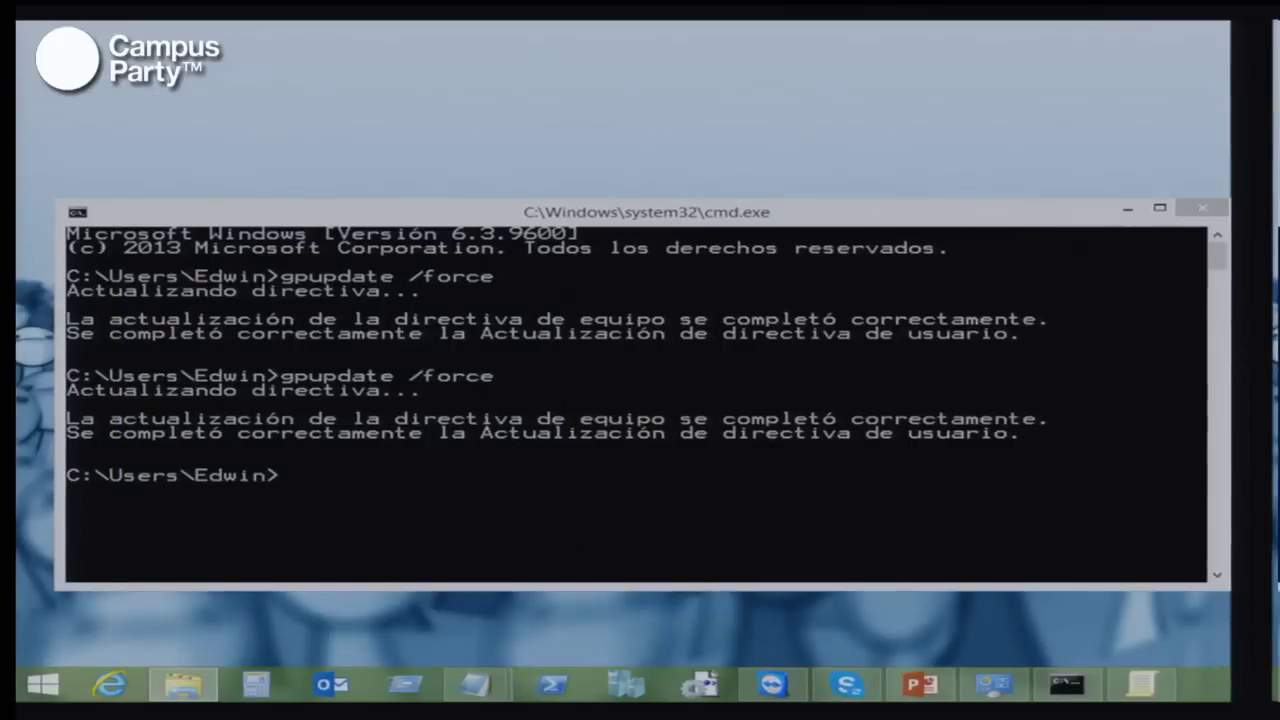
# Reposition the command prompt window, clear its output with cls, and minimize the System32 folder window
pyautogui.moveTo(811, 214); pyautogui.dragTo(0, 156)
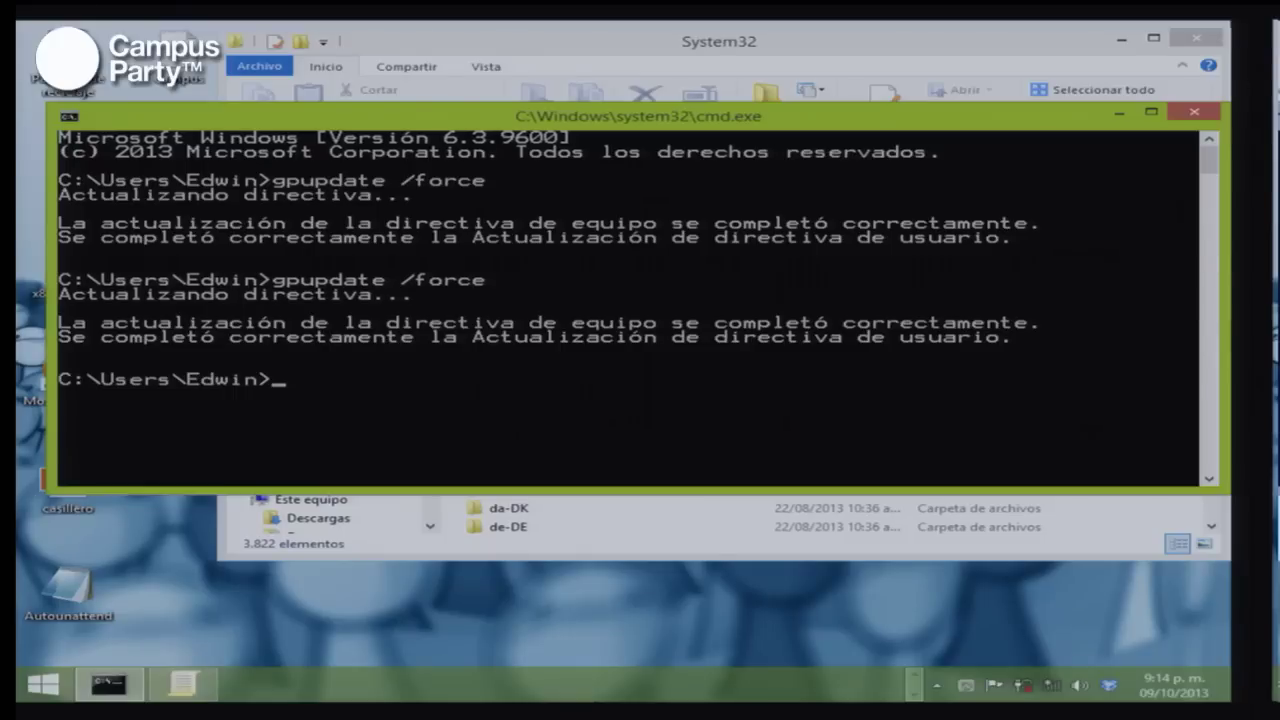
pyautogui.write('cls')
pyautogui.press('Return')
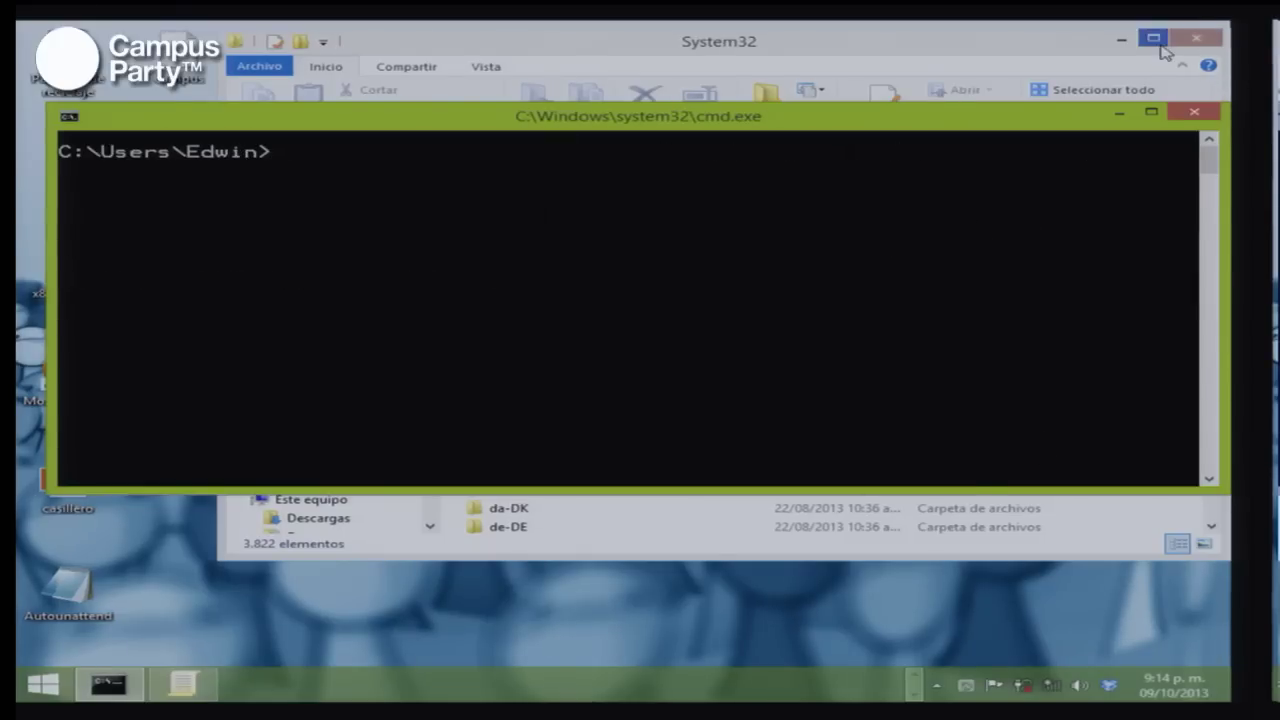
pyautogui.click(1121, 40)
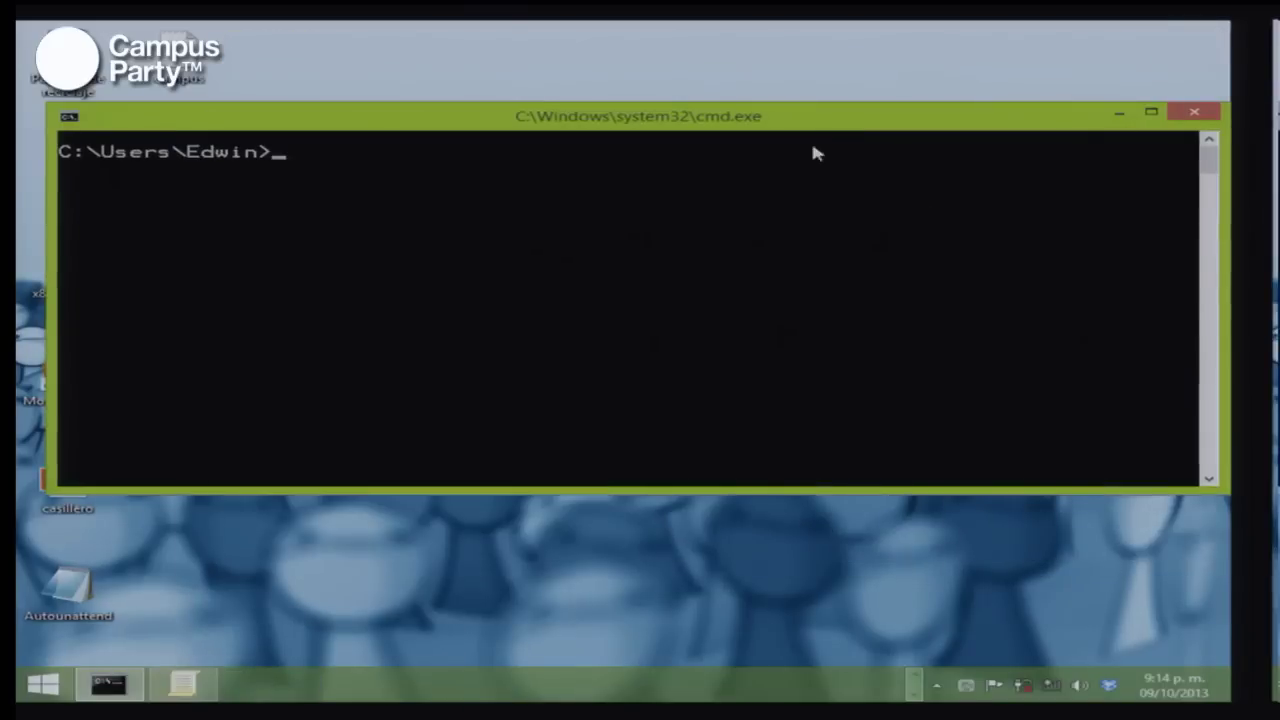
# Change the command prompt's directory to the root of C: and from there into the Windows folder
pyautogui.write('cd ')
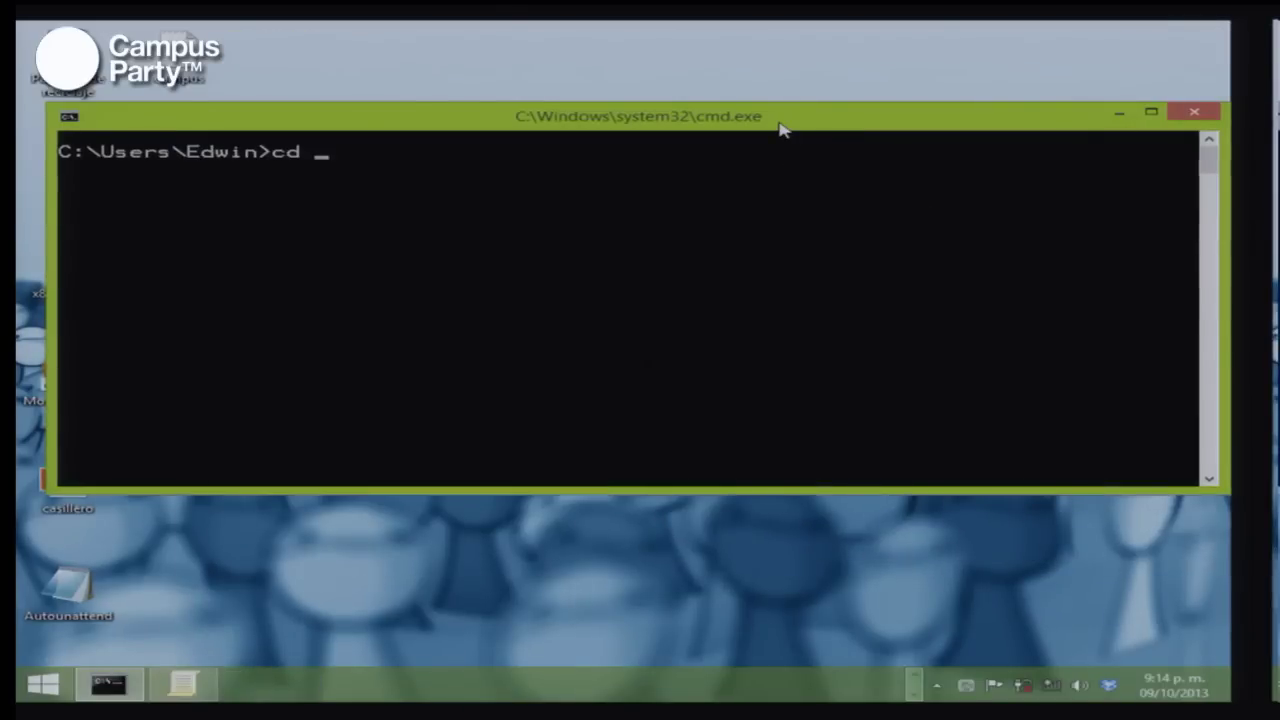
pyautogui.write('/')
pyautogui.press('Return')
pyautogui.write('cd Windows')
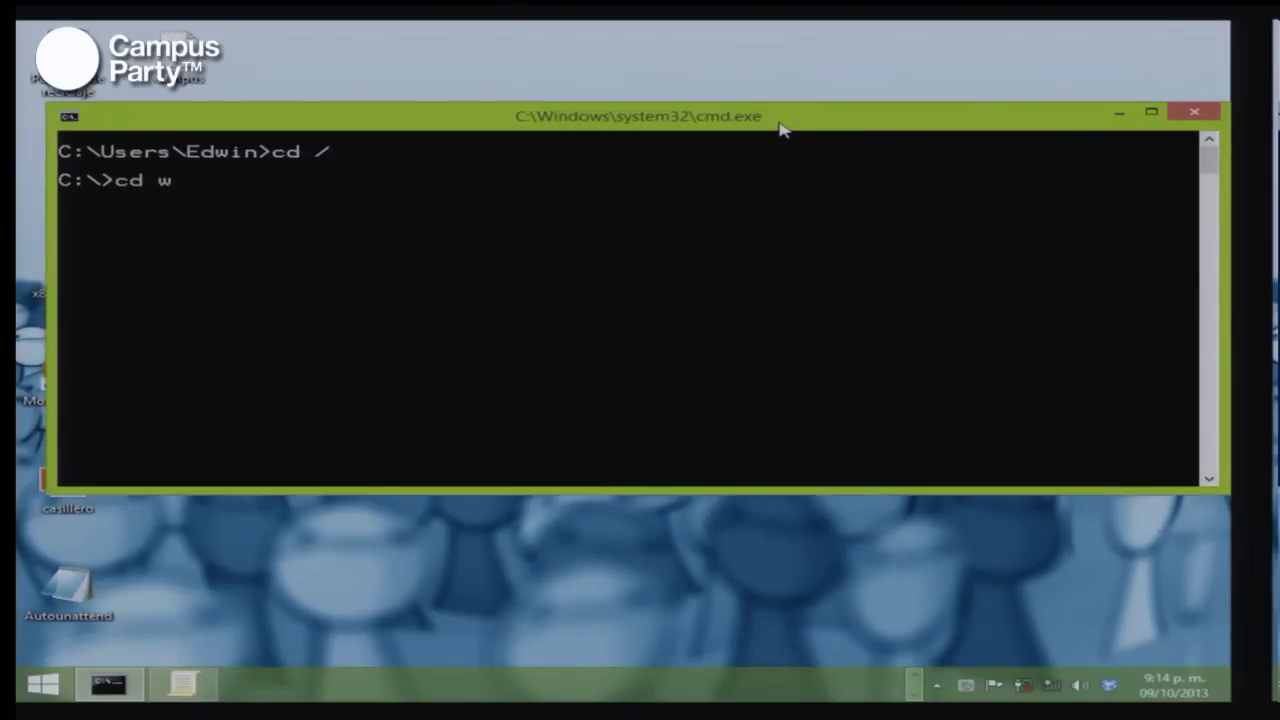
pyautogui.press('Return')
# Change the command prompt's directory from Windows into its System32 subfolder
pyautogui.write('c')
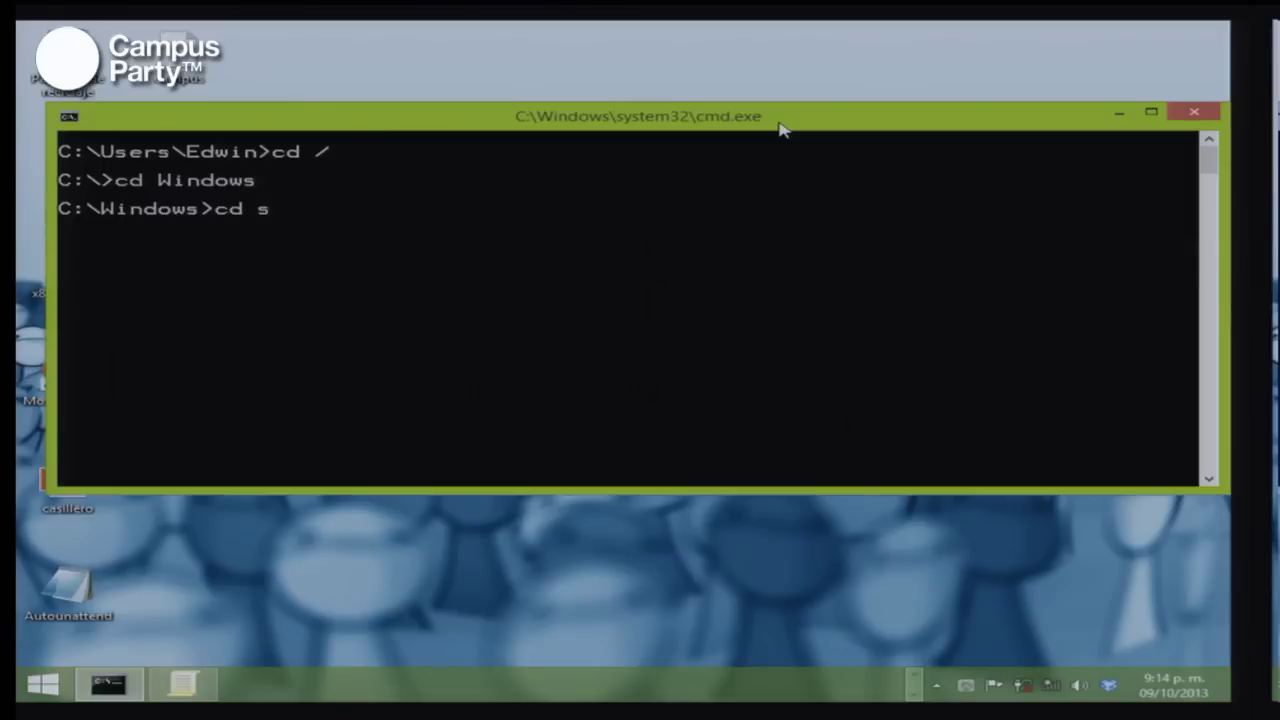
pyautogui.write('d s')
pyautogui.press('Tab')
pyautogui.press('Tab')
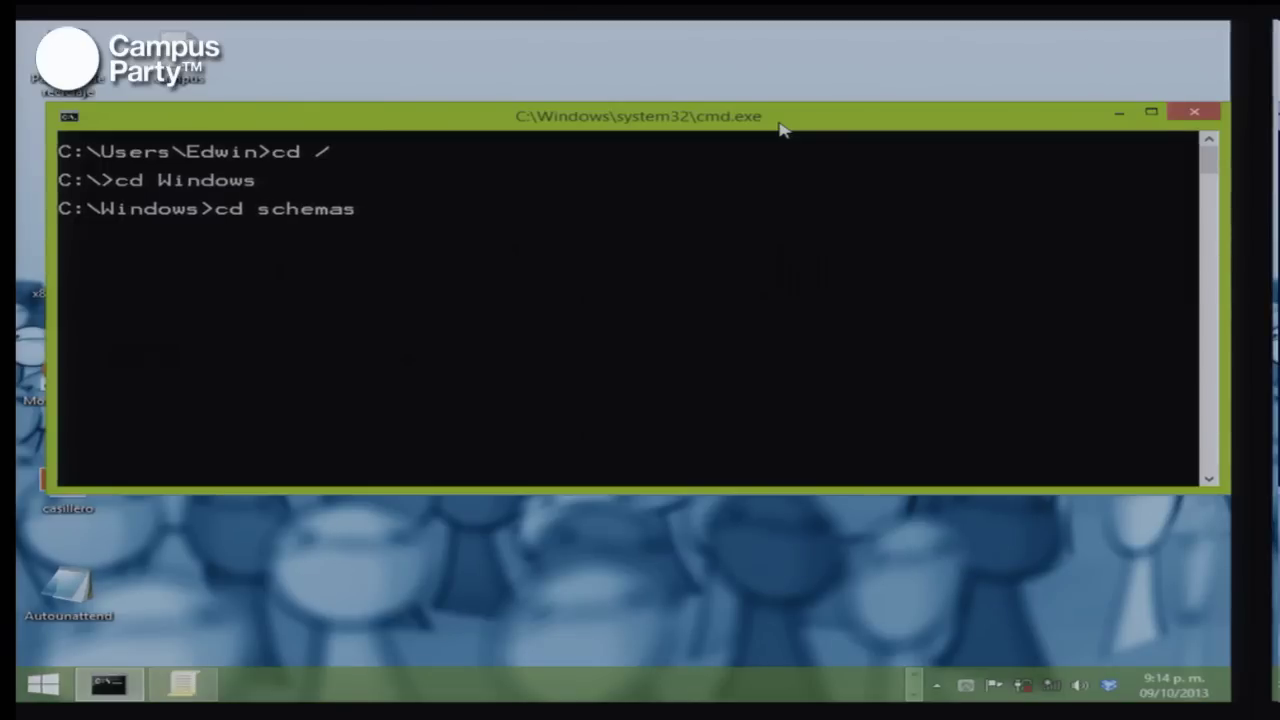
pyautogui.press('BackSpace')
pyautogui.press('BackSpace')
pyautogui.press('BackSpace')
pyautogui.press('BackSpace')
pyautogui.press('BackSpace')
pyautogui.write('y')
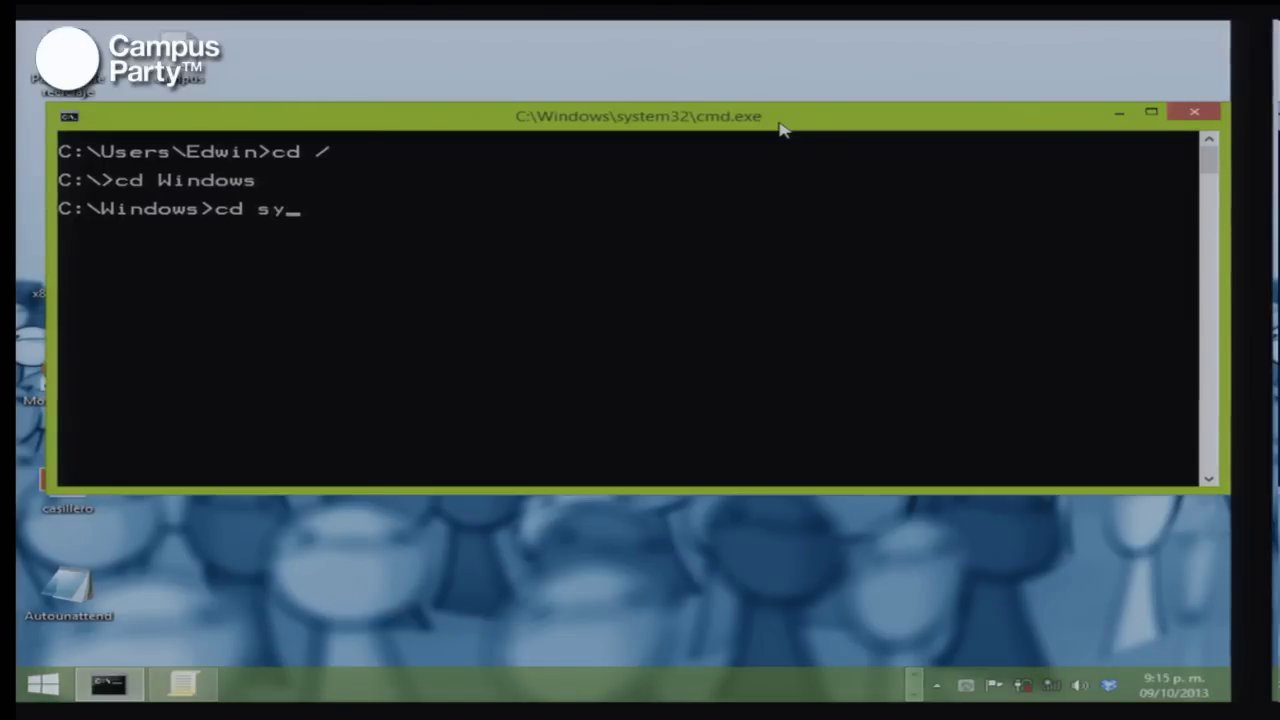
pyautogui.press('Tab')
pyautogui.press('Return')
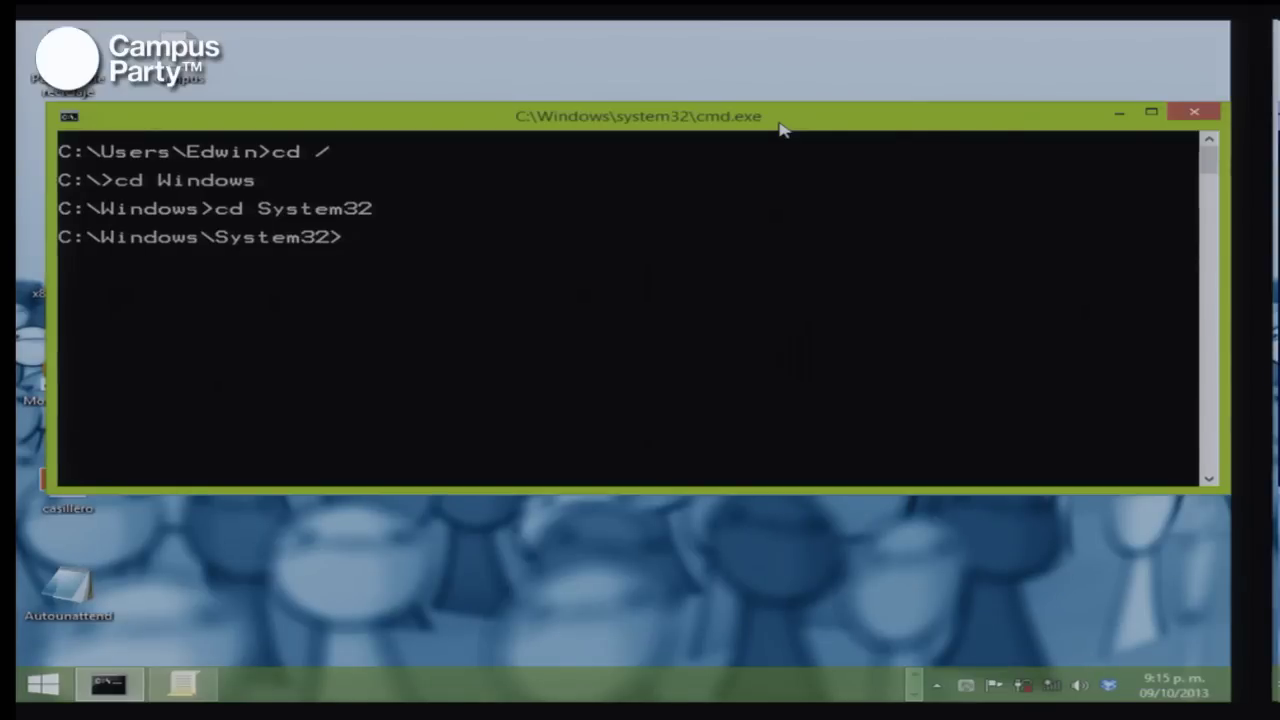
# Open Computer Management for Este equipo and list the Usuarios under the local users and groups
pyautogui.click(245, 592)
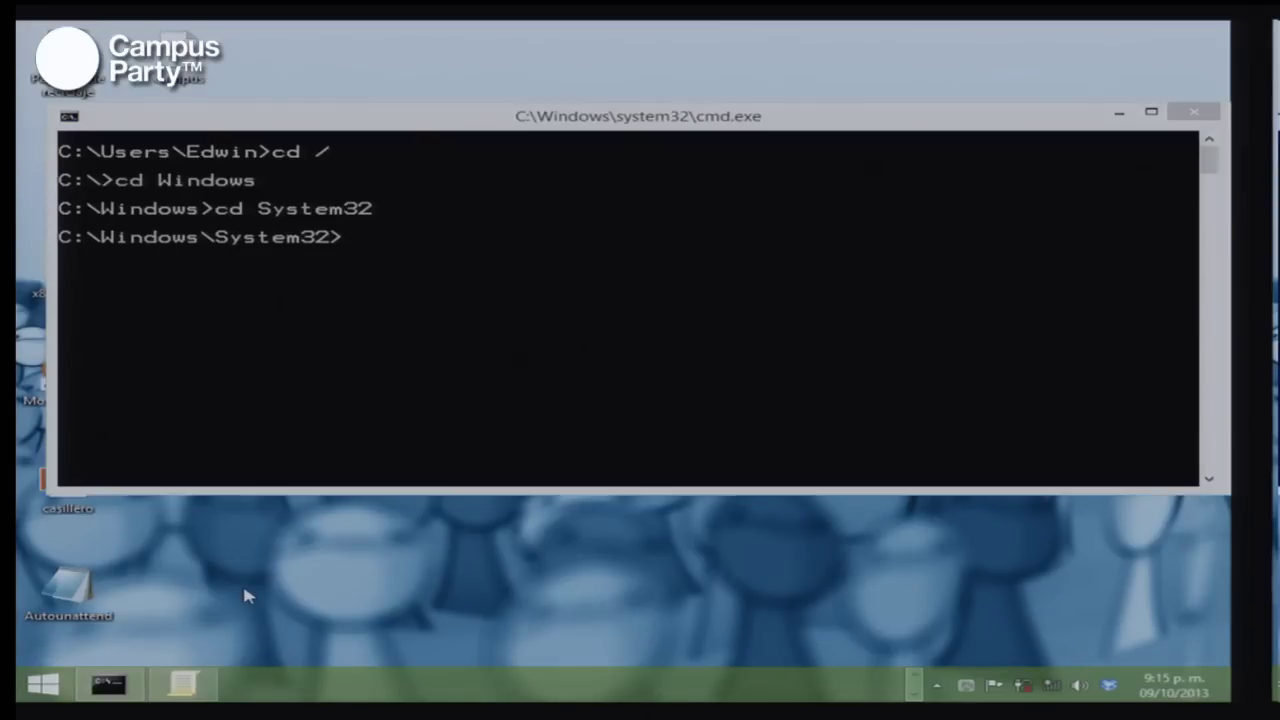
pyautogui.press('super+e')
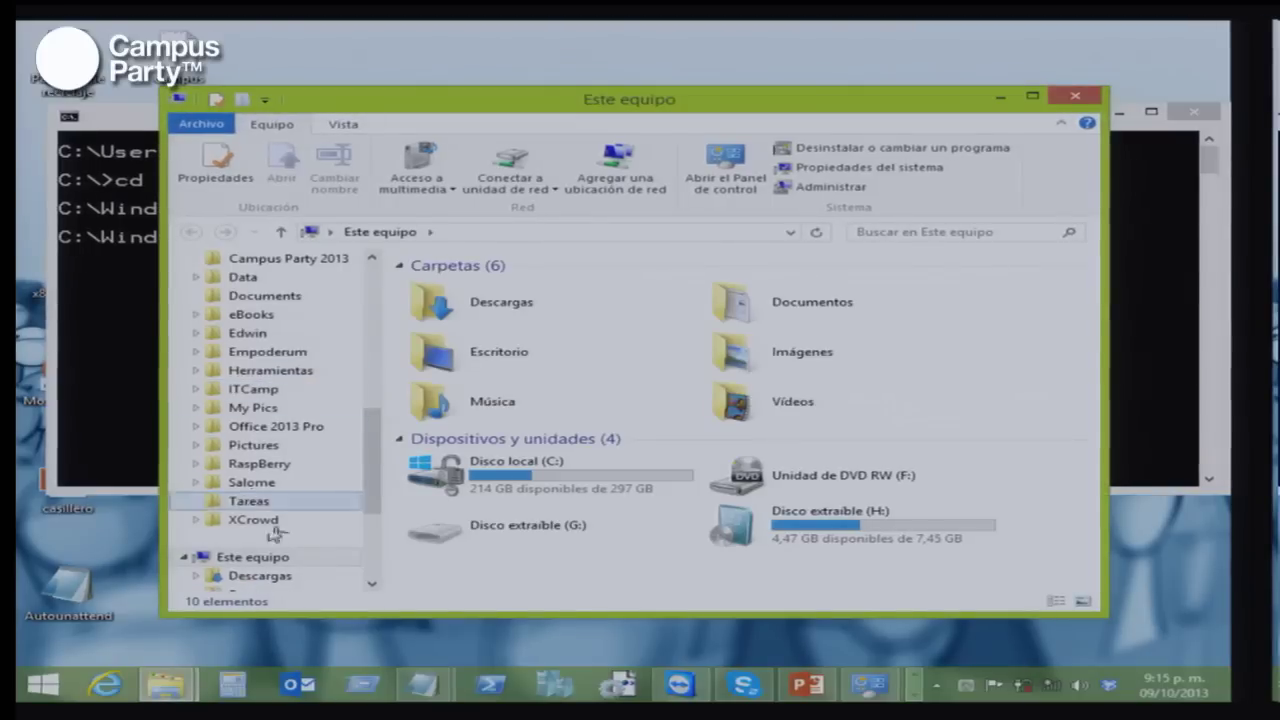
pyautogui.rightClick(262, 559)
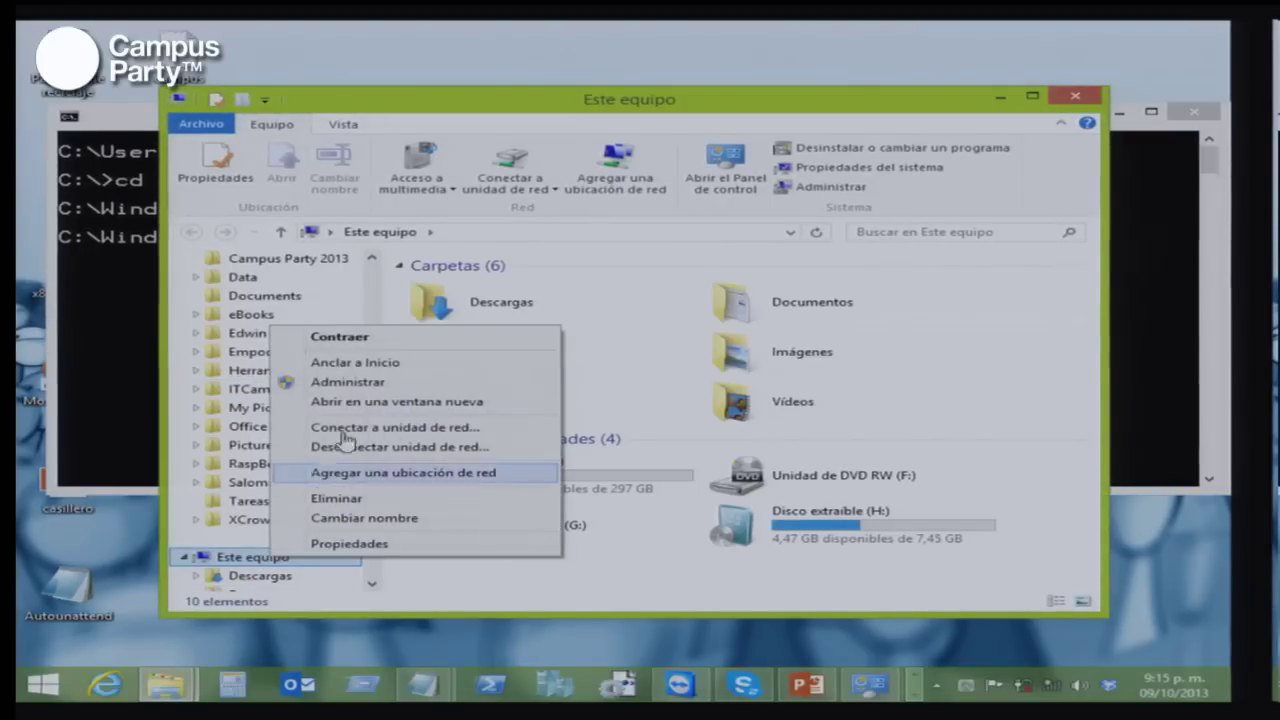
pyautogui.click(352, 382)
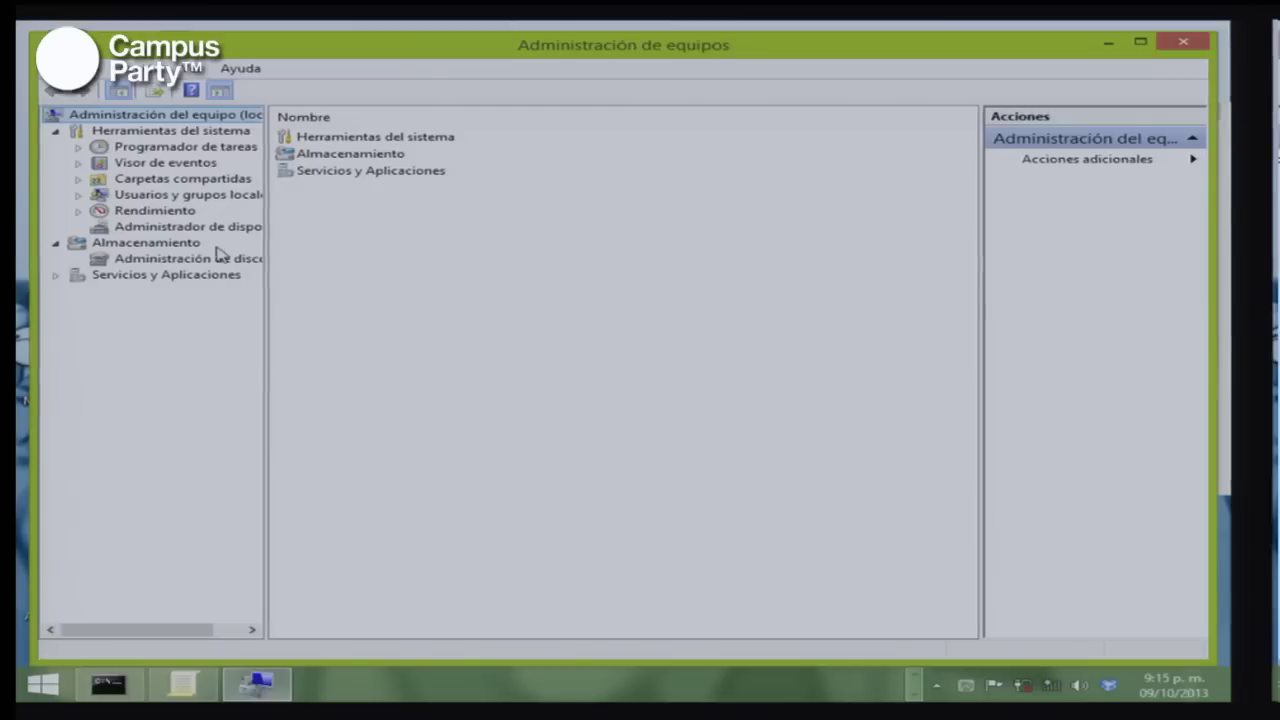
pyautogui.doubleClick(180, 197)
pyautogui.click(177, 210)
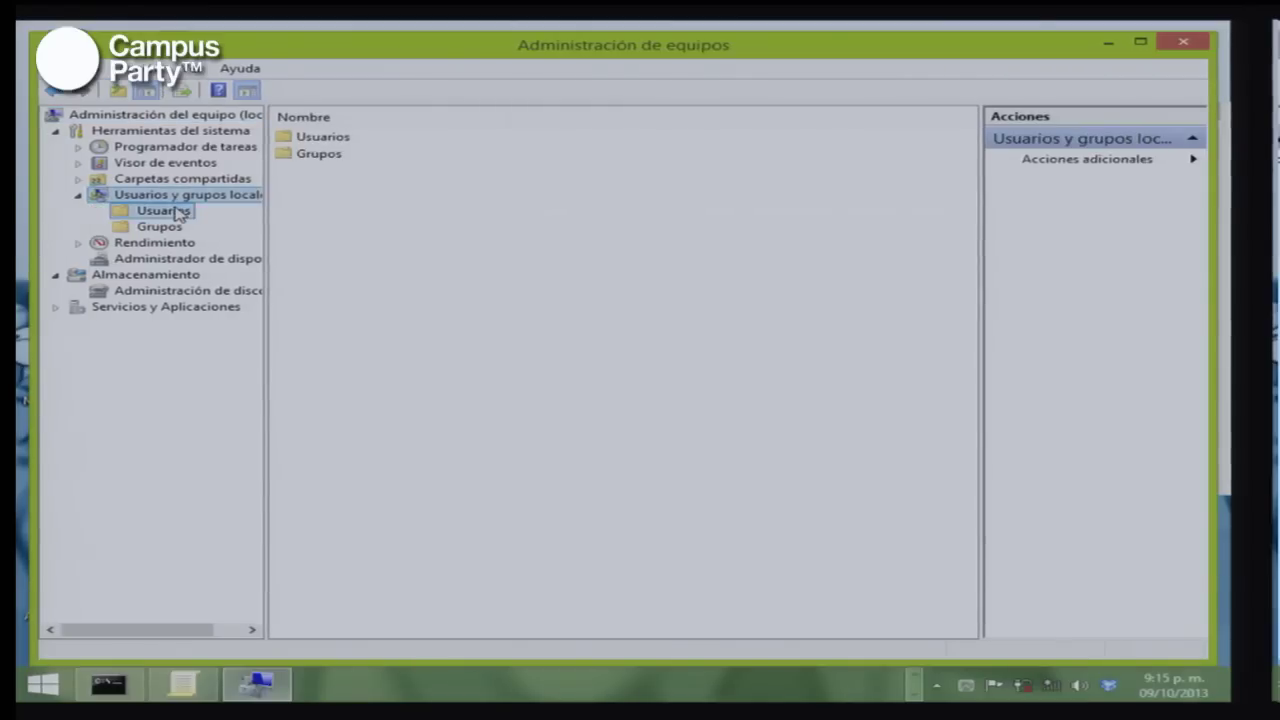
# Check the group membership of the personal user account, close its properties, and minimize Computer Management
pyautogui.doubleClick(303, 156)
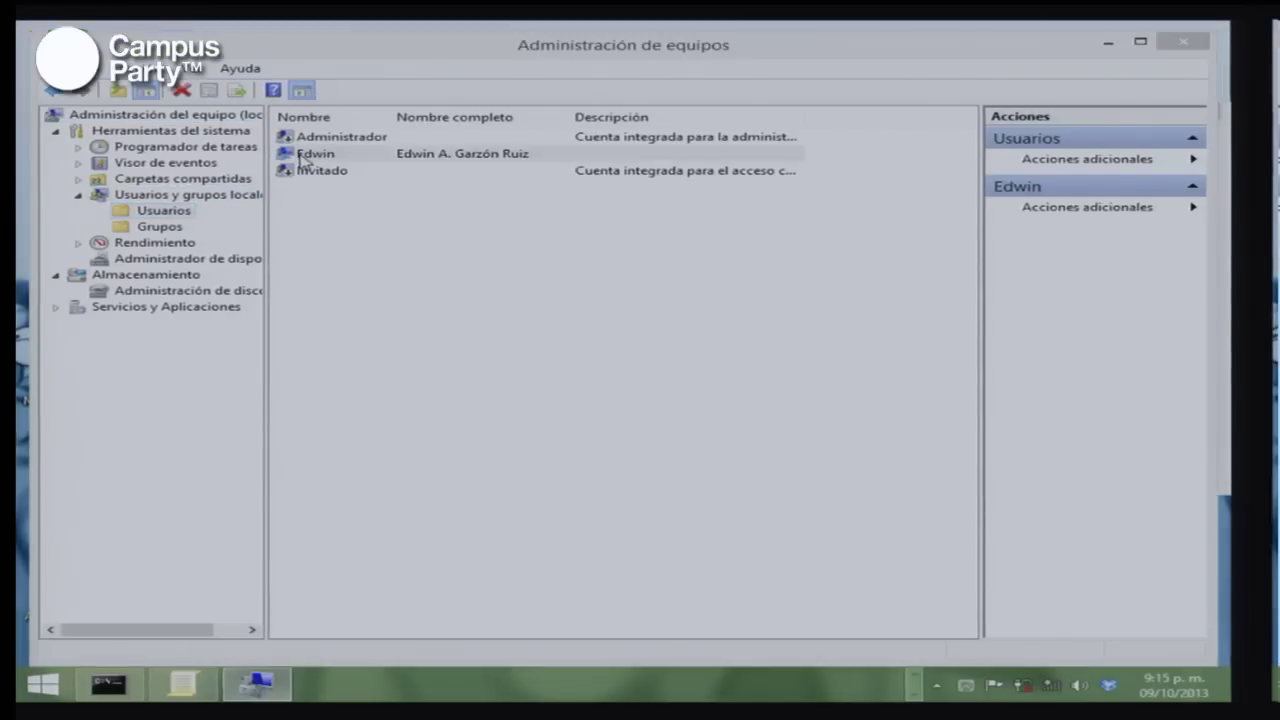
pyautogui.click(470, 184)
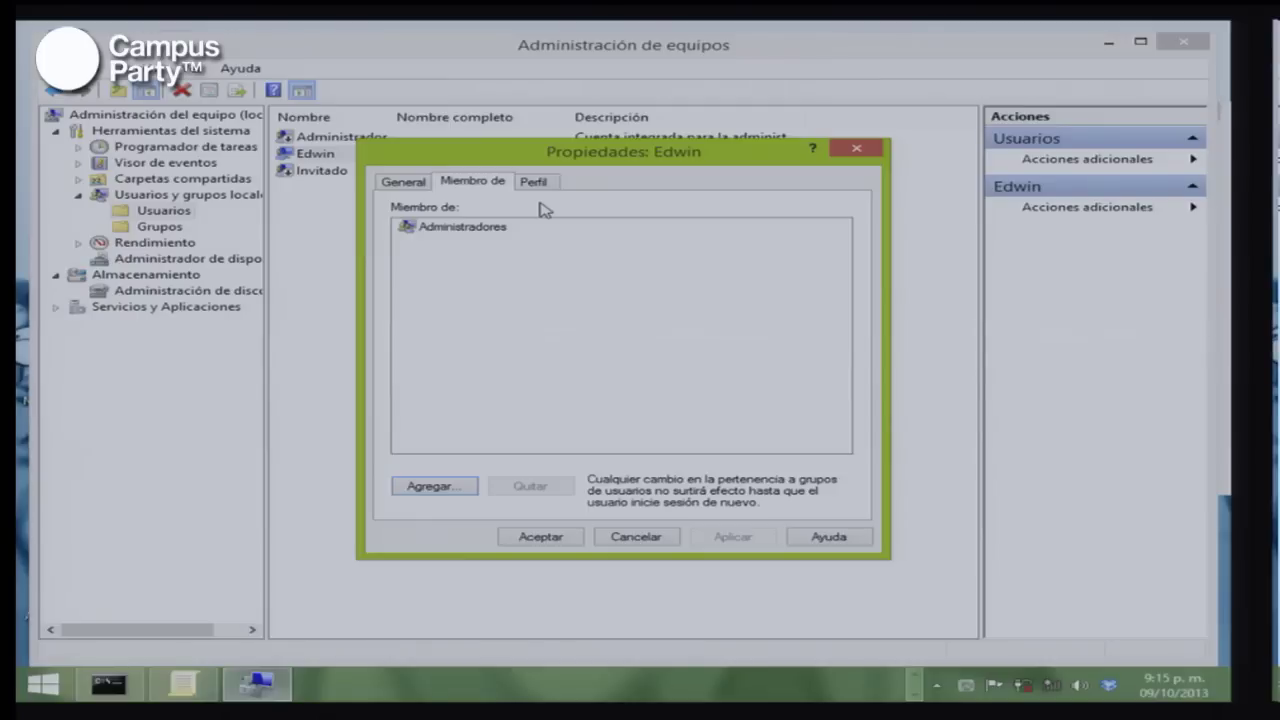
pyautogui.click(852, 149)
pyautogui.click(1110, 42)
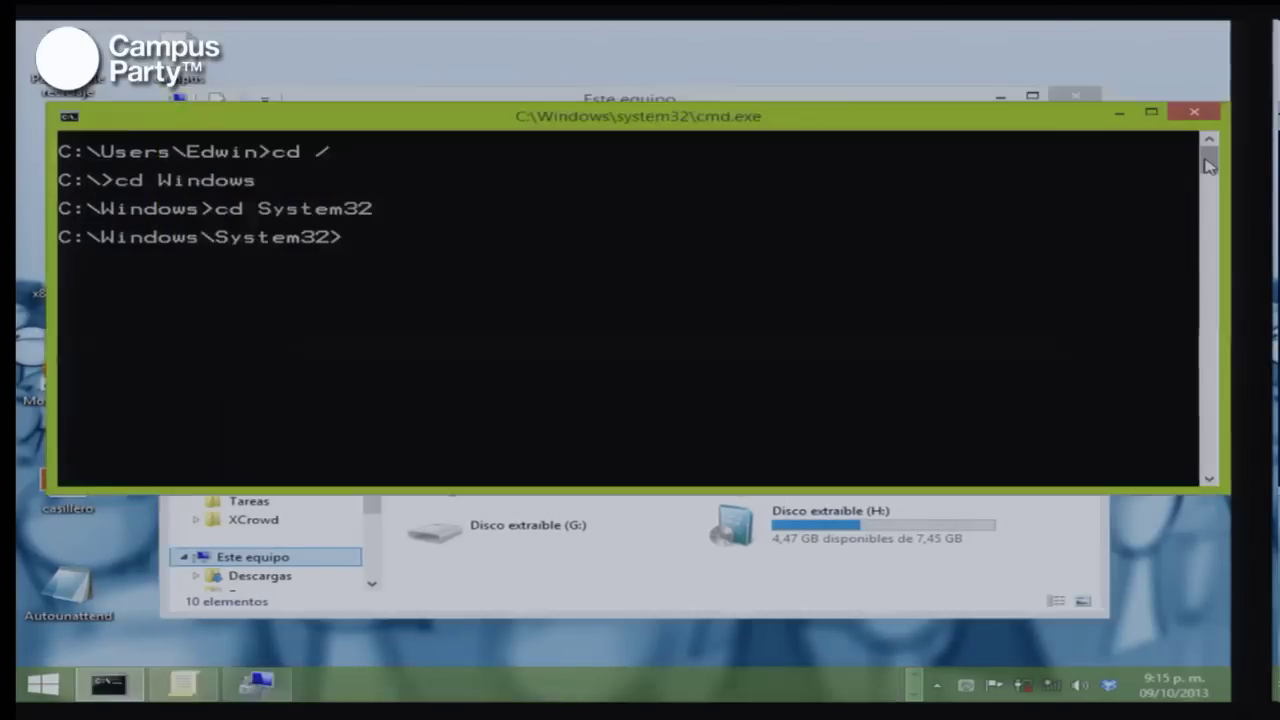
# Try to write the text "hola a todos" into notas.txt in System32 by running echo. hola a todos >notas.txt
pyautogui.click(1207, 165)
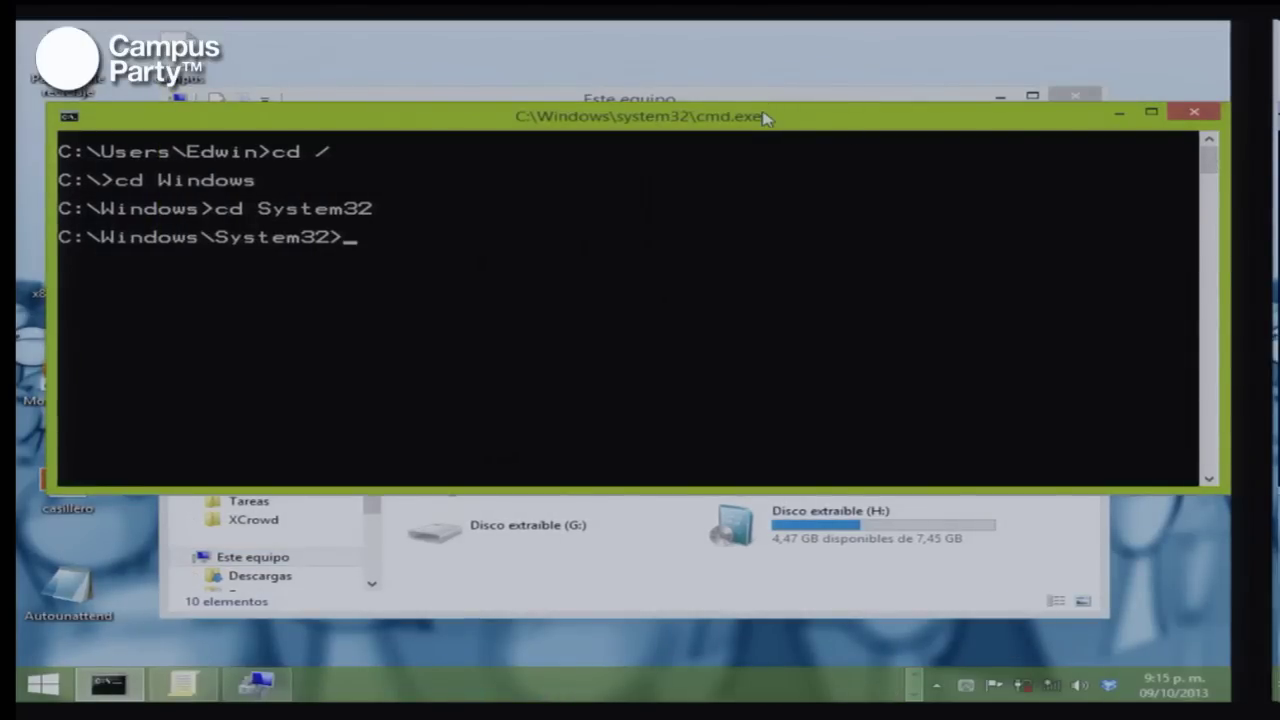
pyautogui.write('echo. ')
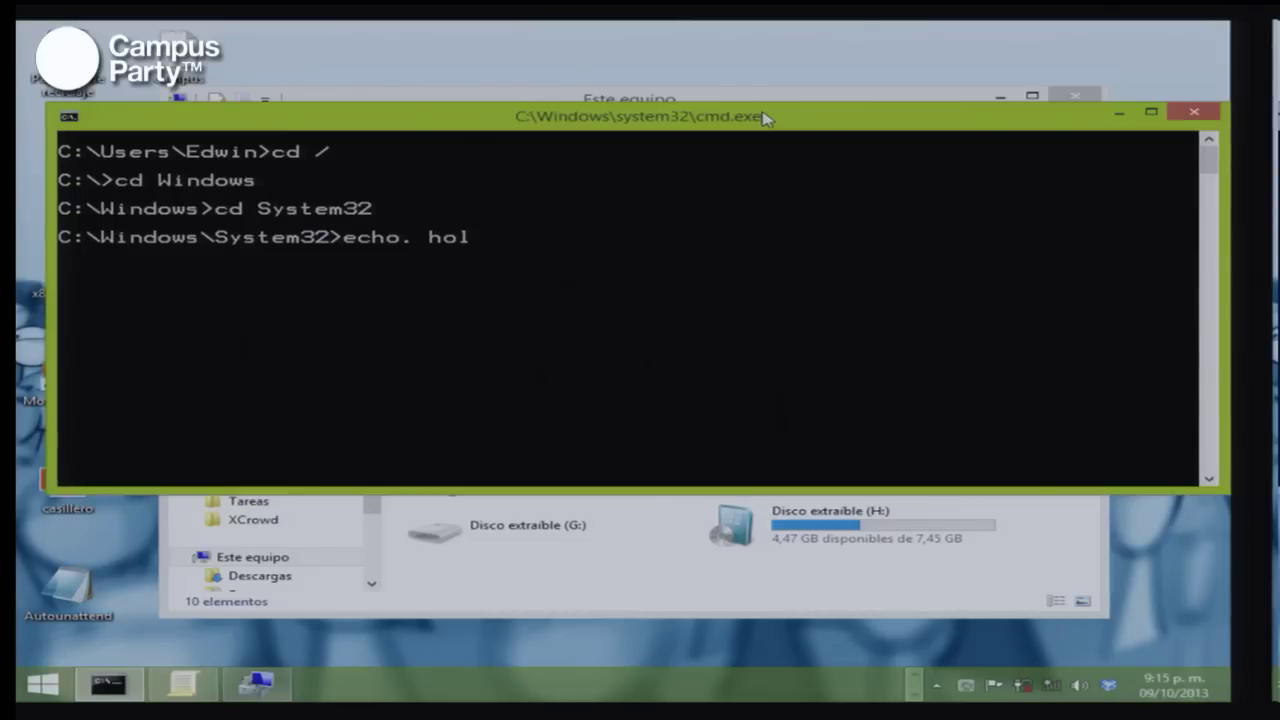
pyautogui.write('hola a todos ')
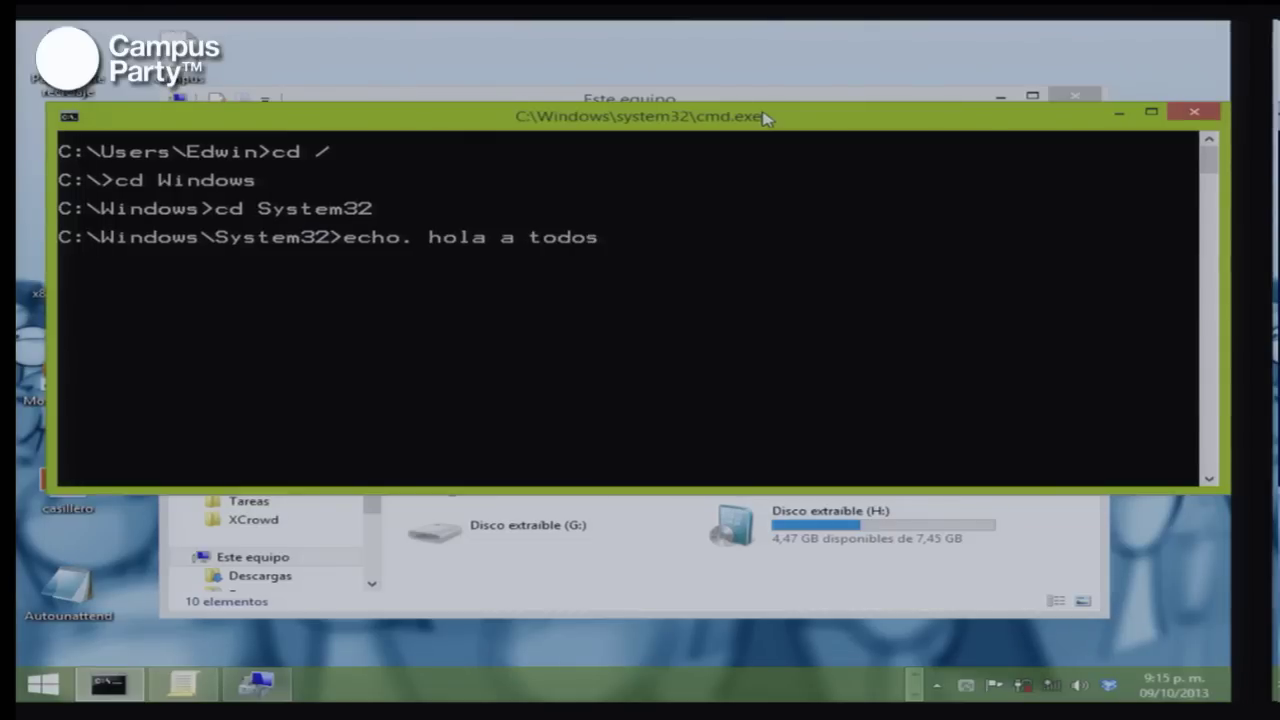
pyautogui.write('>notas.')
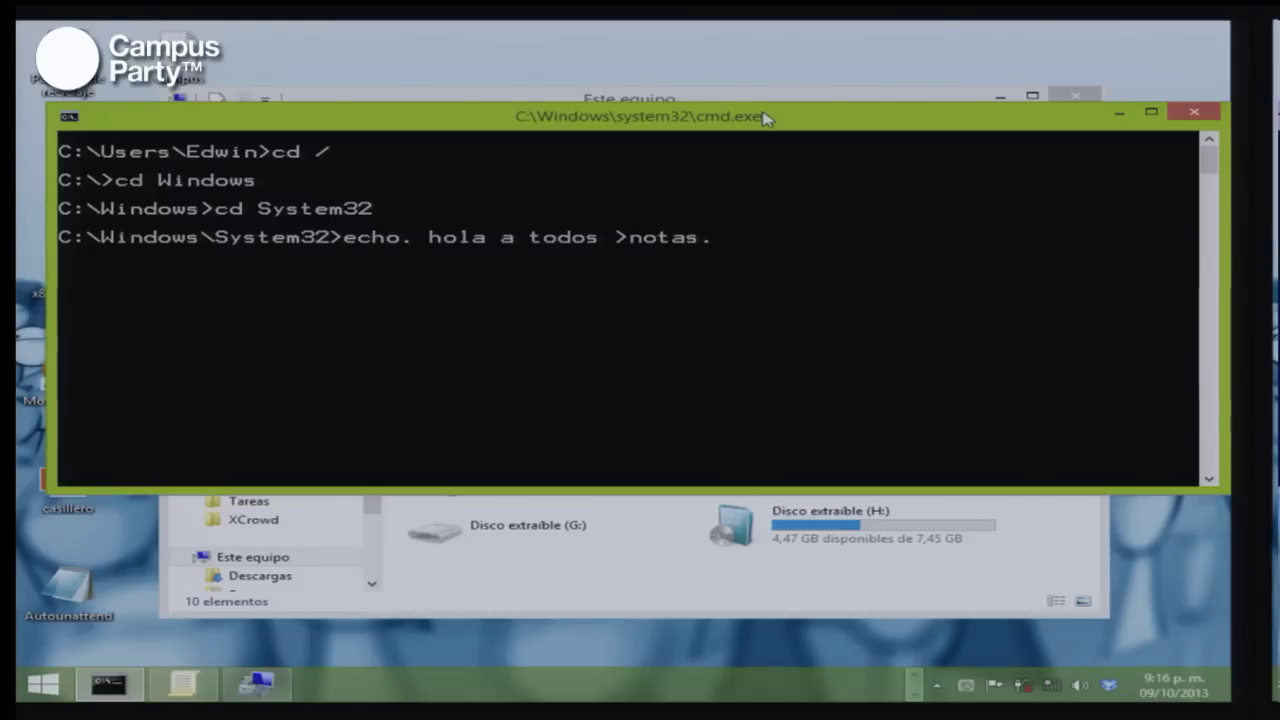
pyautogui.write('txt')
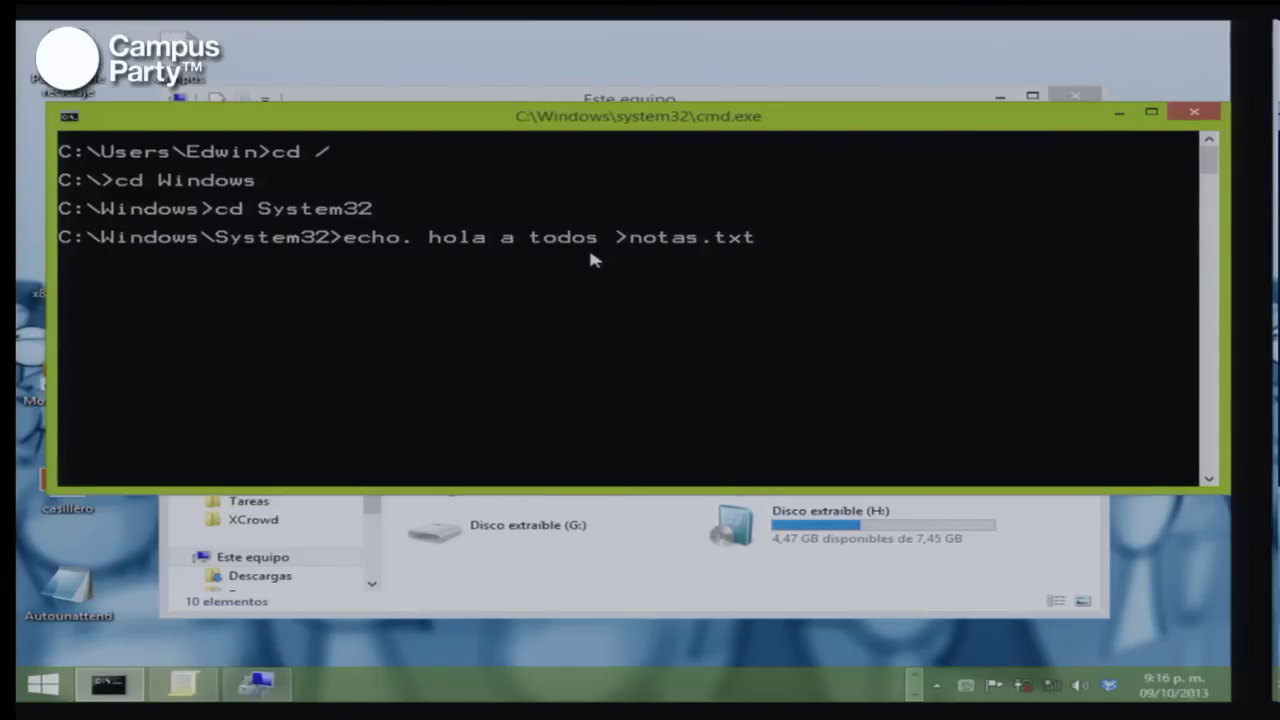
pyautogui.press('Return')
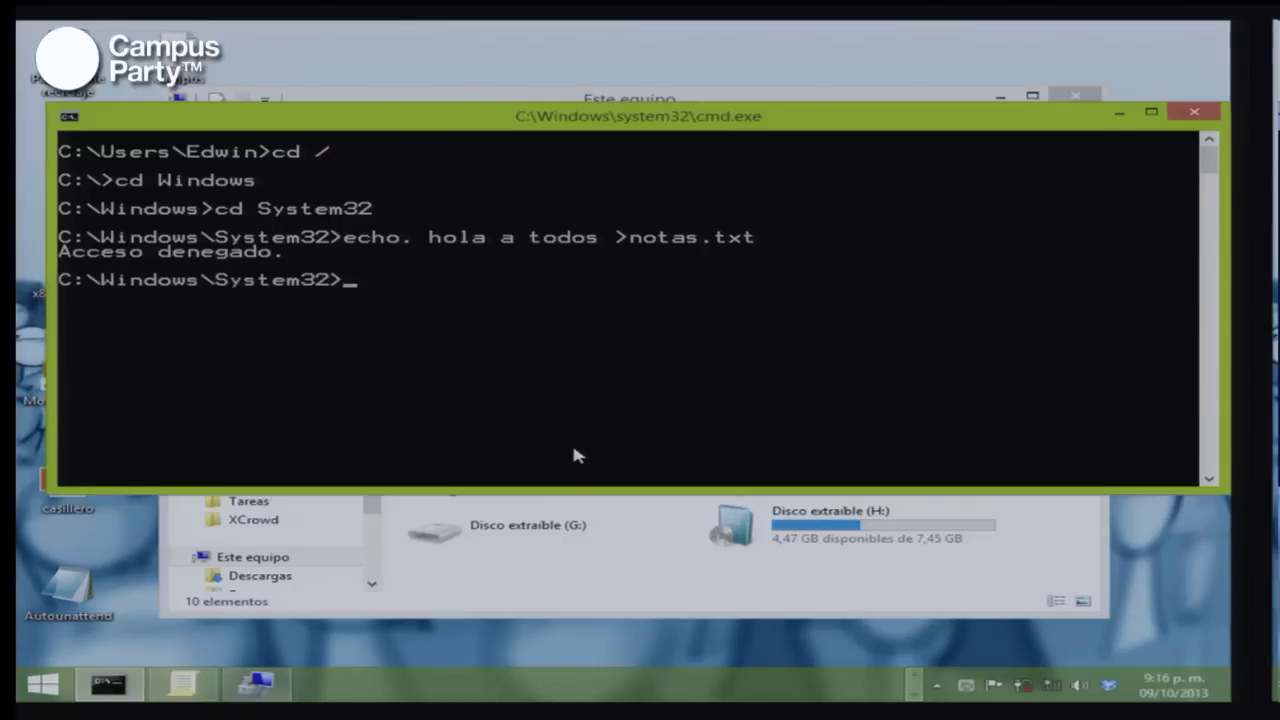
# Open Task Manager maximized, view the CPU performance graph, and return to the process list
pyautogui.rightClick(583, 687)
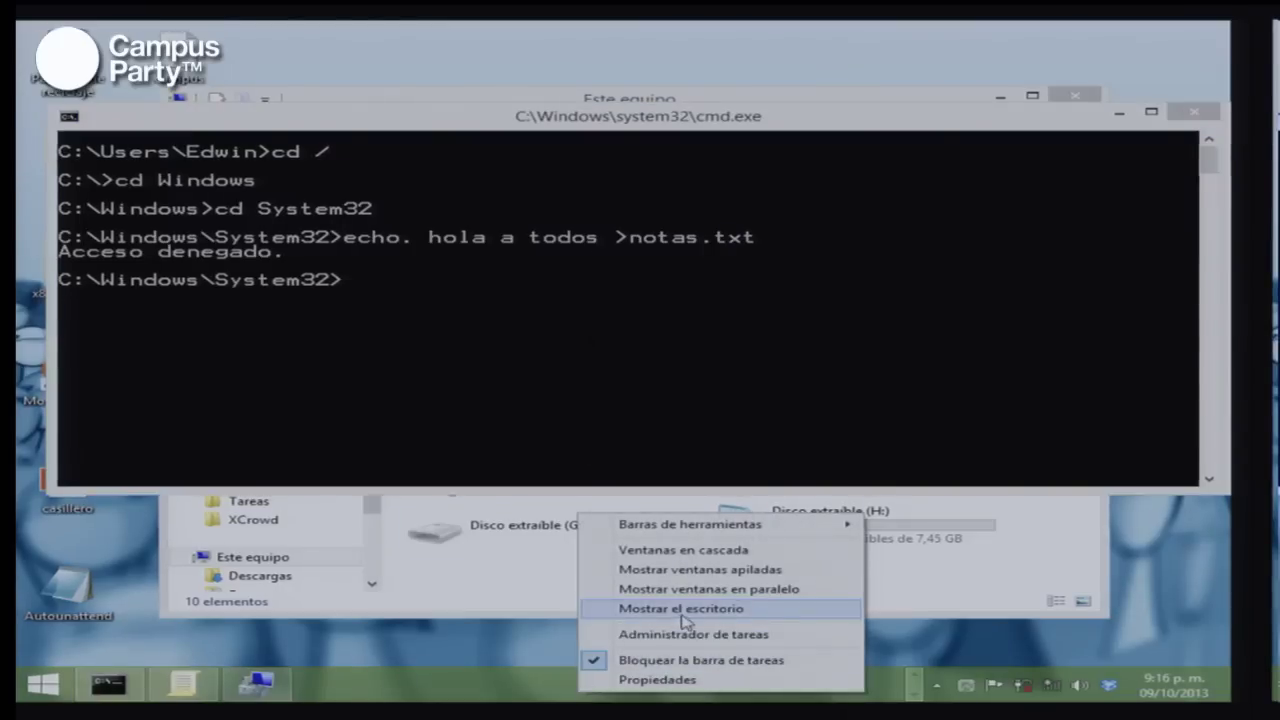
pyautogui.click(684, 636)
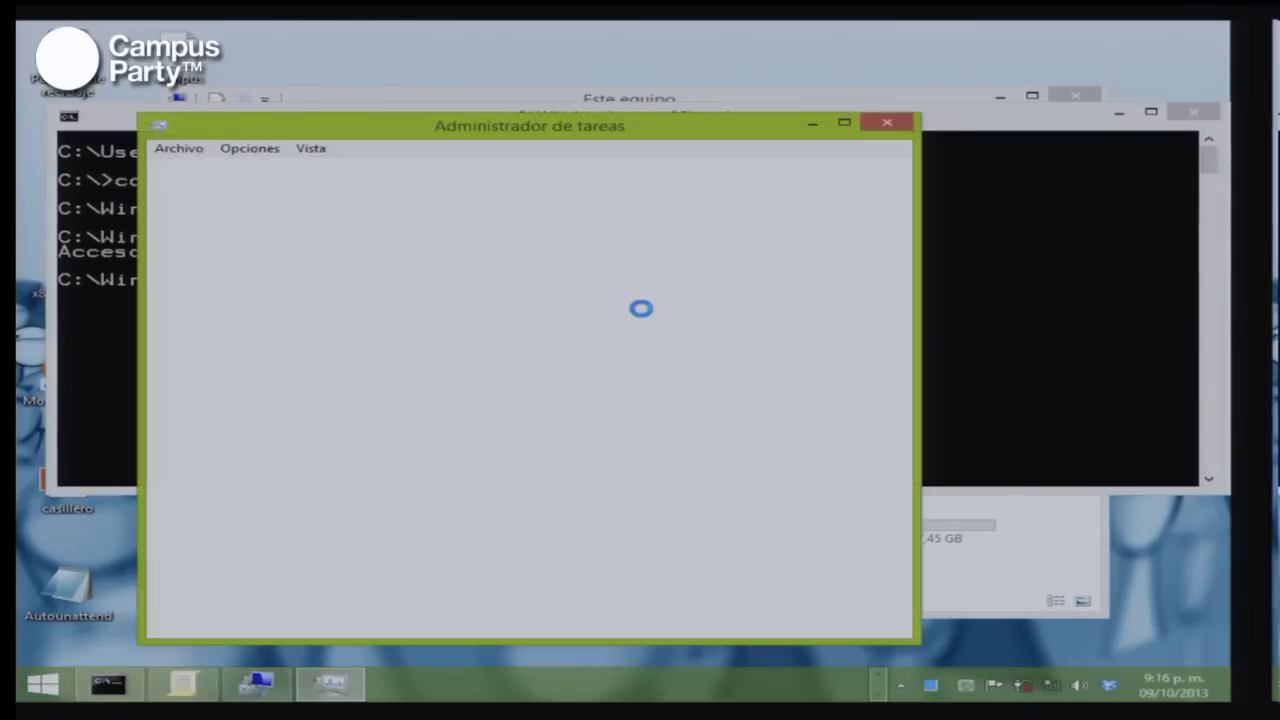
pyautogui.doubleClick(623, 143)
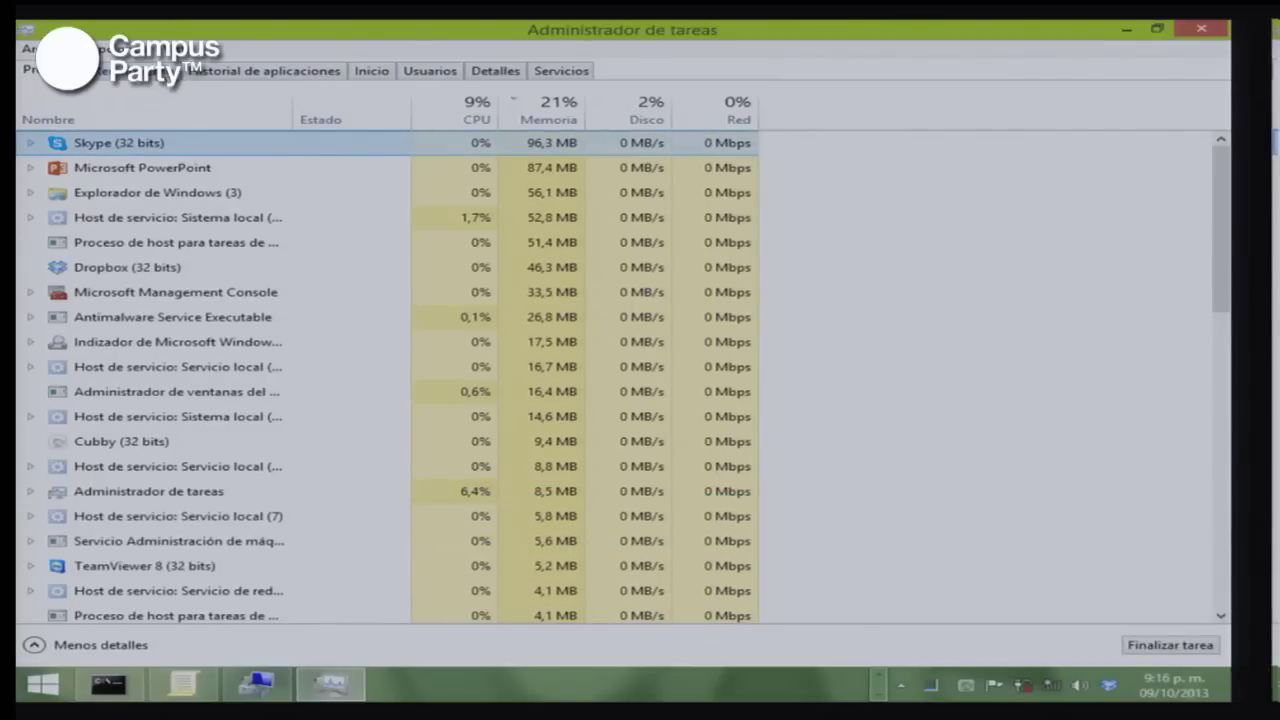
pyautogui.click(160, 71)
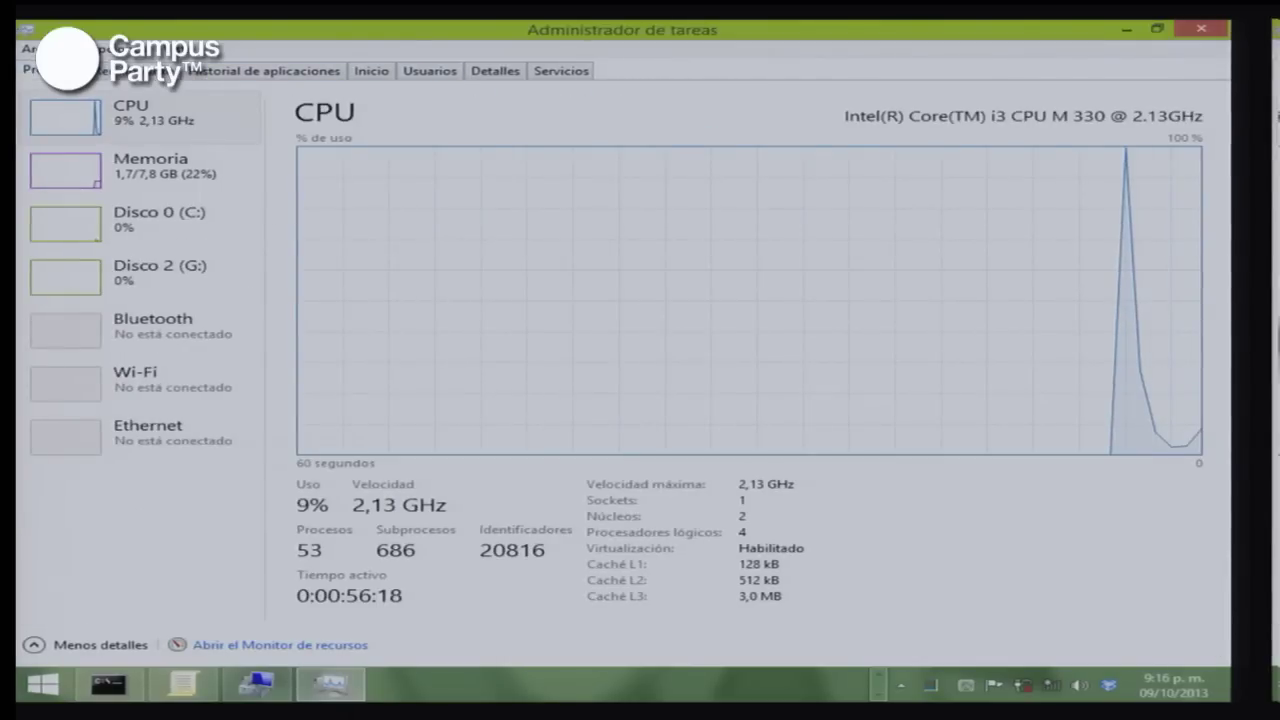
pyautogui.click(40, 71)
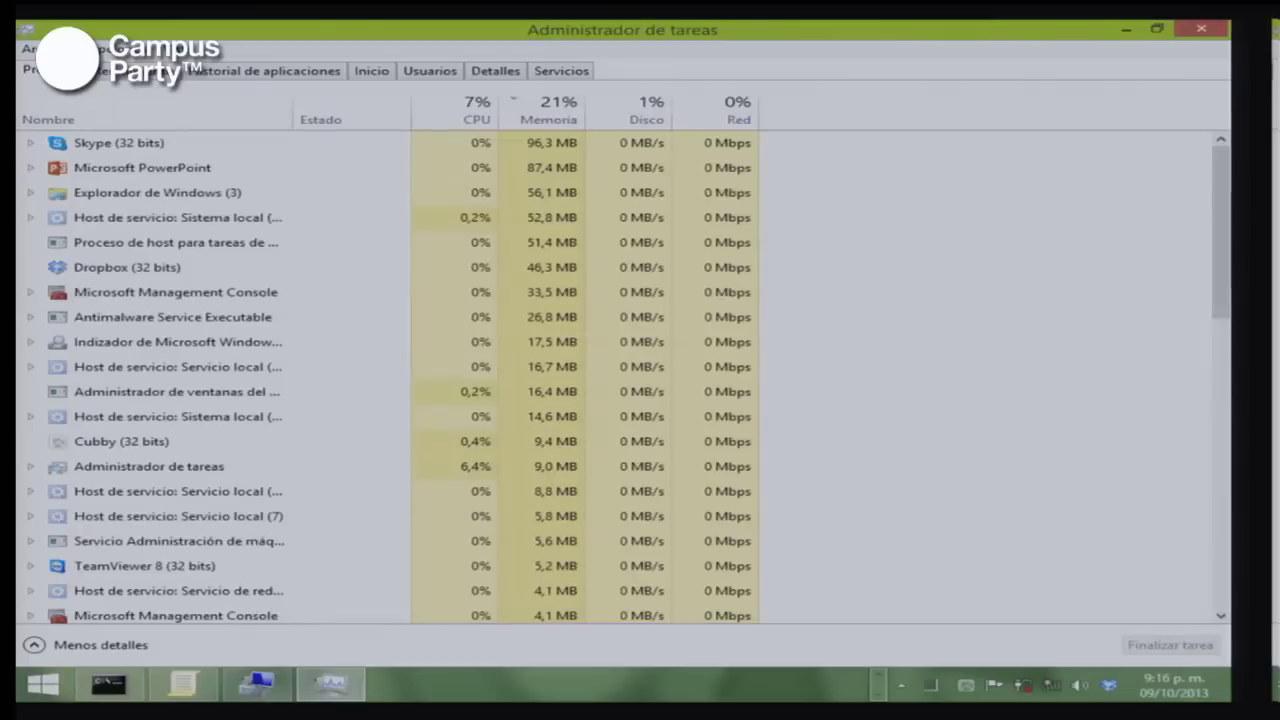
# Examine the commands available for the Skype (32 bits) process and the view options of the process list
pyautogui.click(118, 147)
pyautogui.rightClick(118, 147)
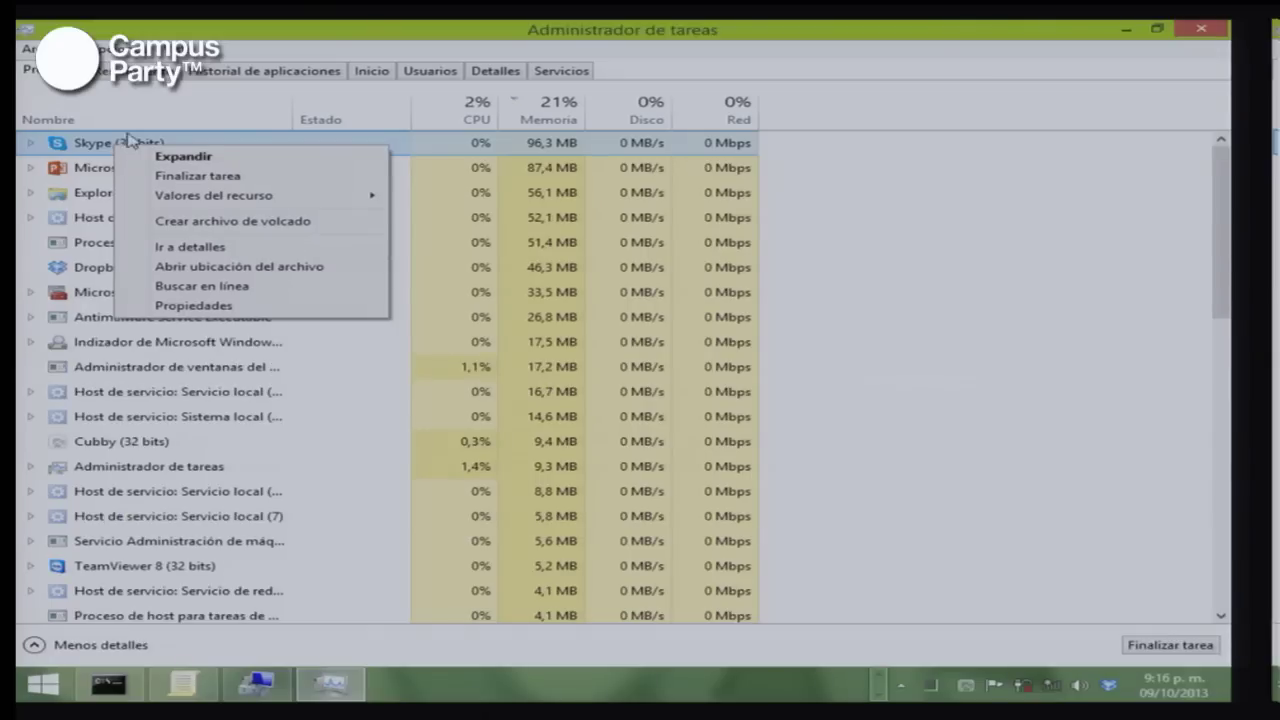
pyautogui.click(170, 52)
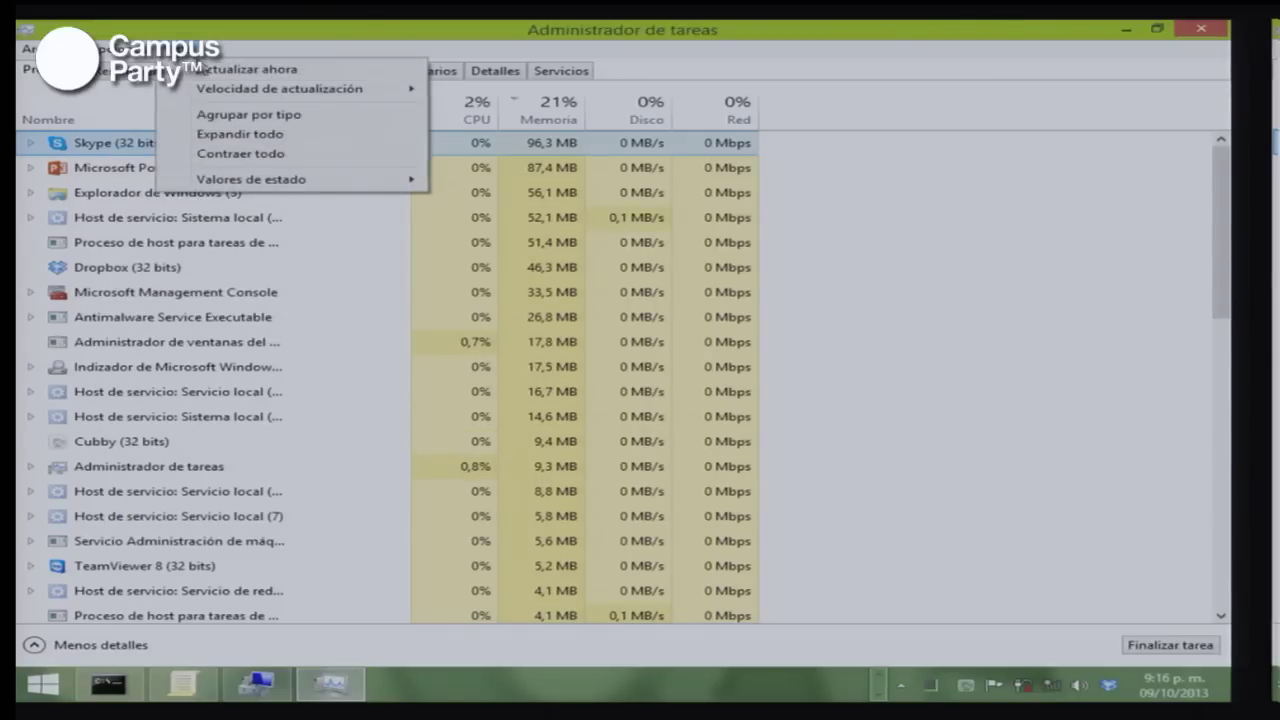
pyautogui.click(251, 54)
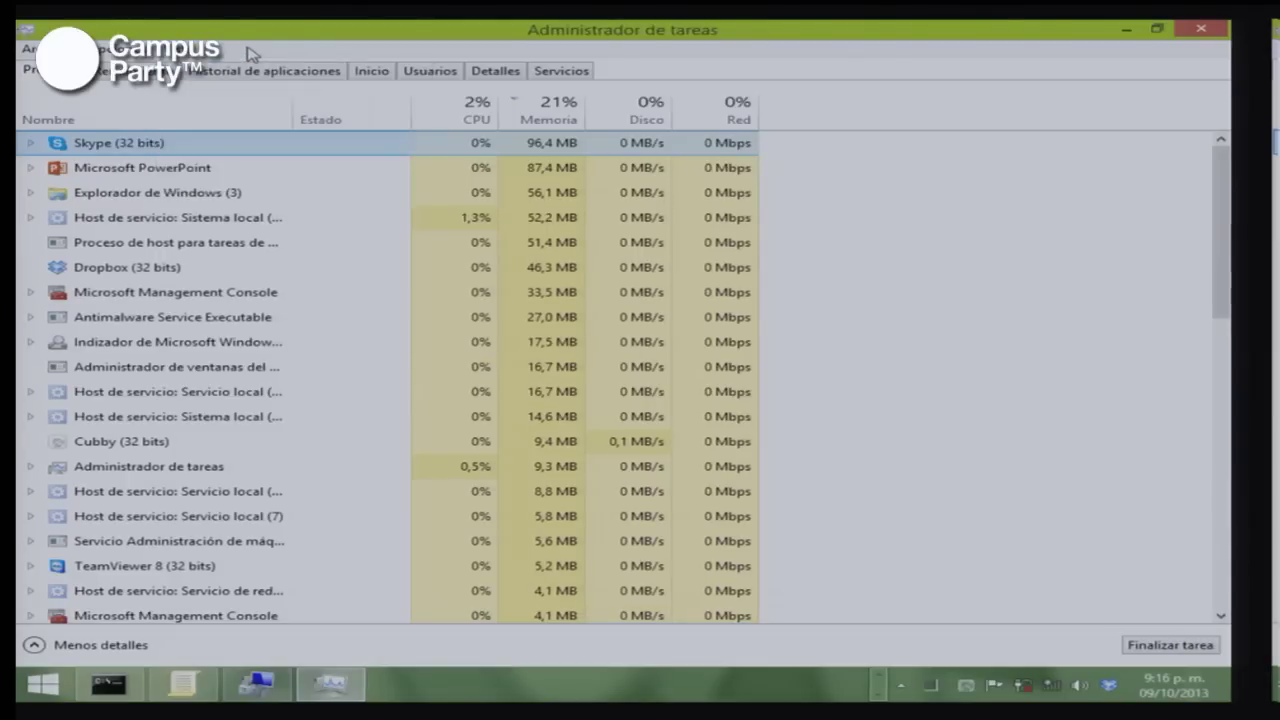
# Examine the process details, the window options, the signed-in users and the CPU performance graph, and return to the process list
pyautogui.click(494, 73)
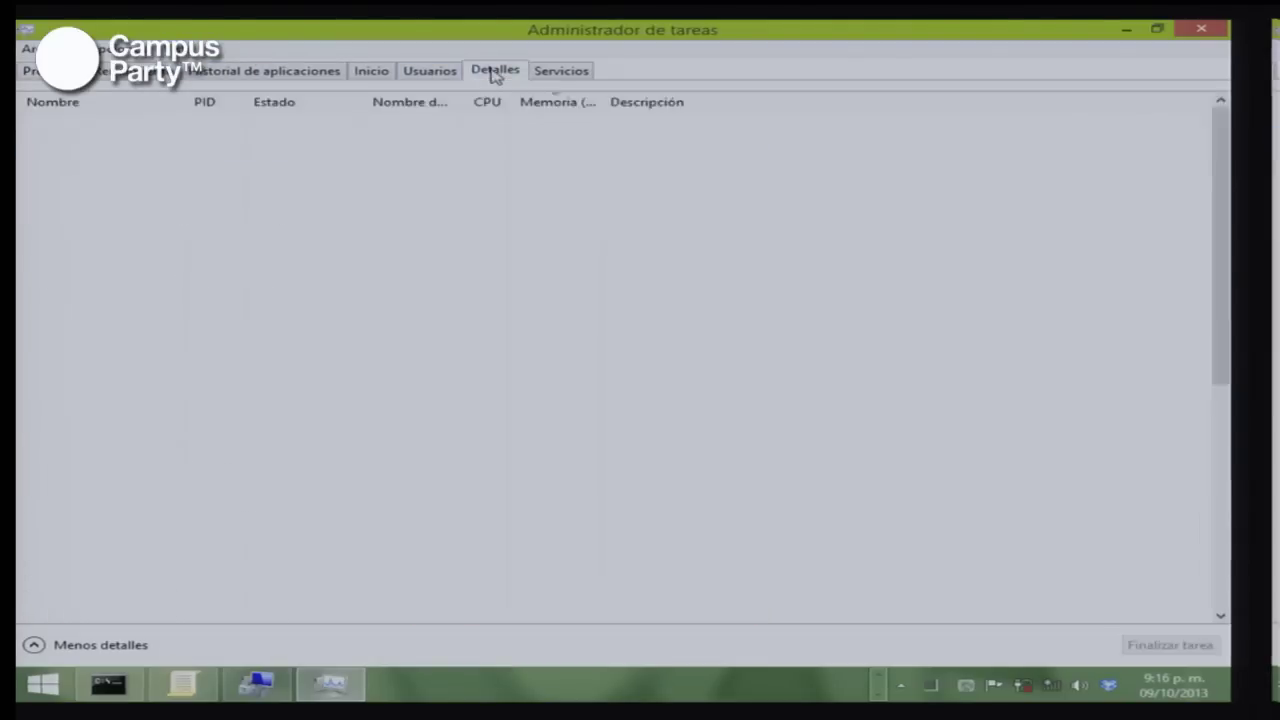
pyautogui.click(100, 48)
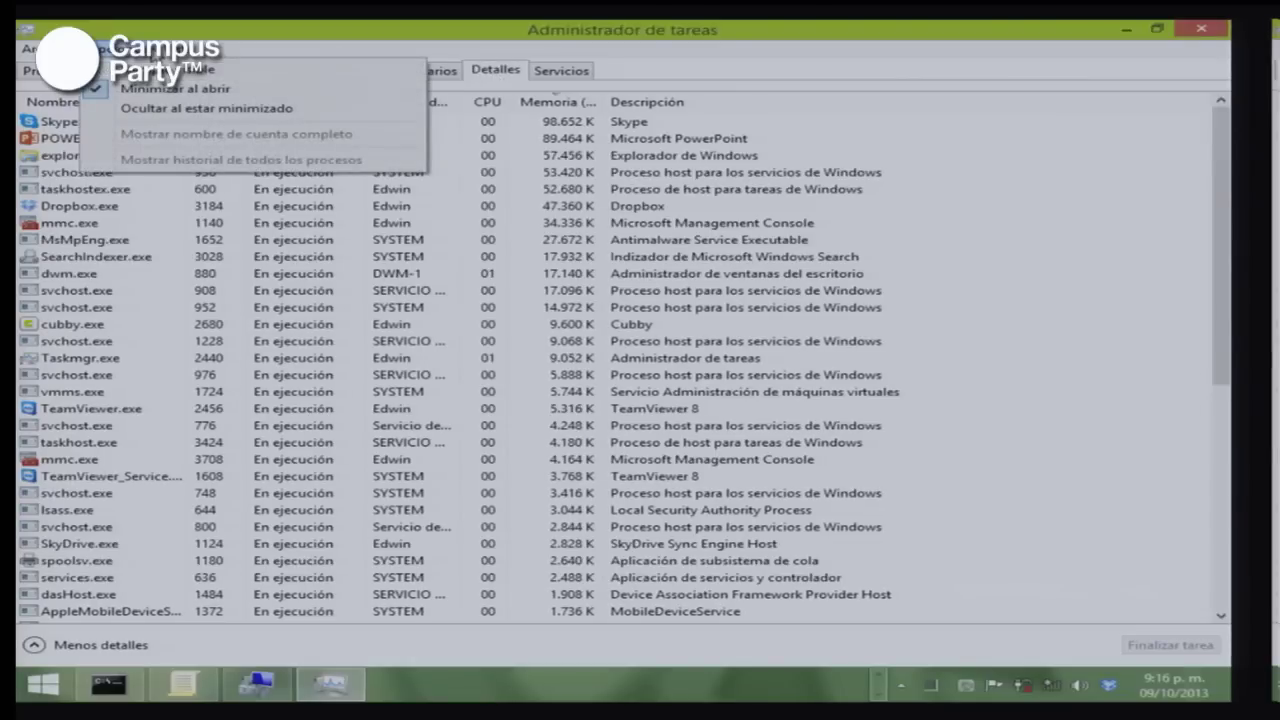
pyautogui.moveTo(168, 48)
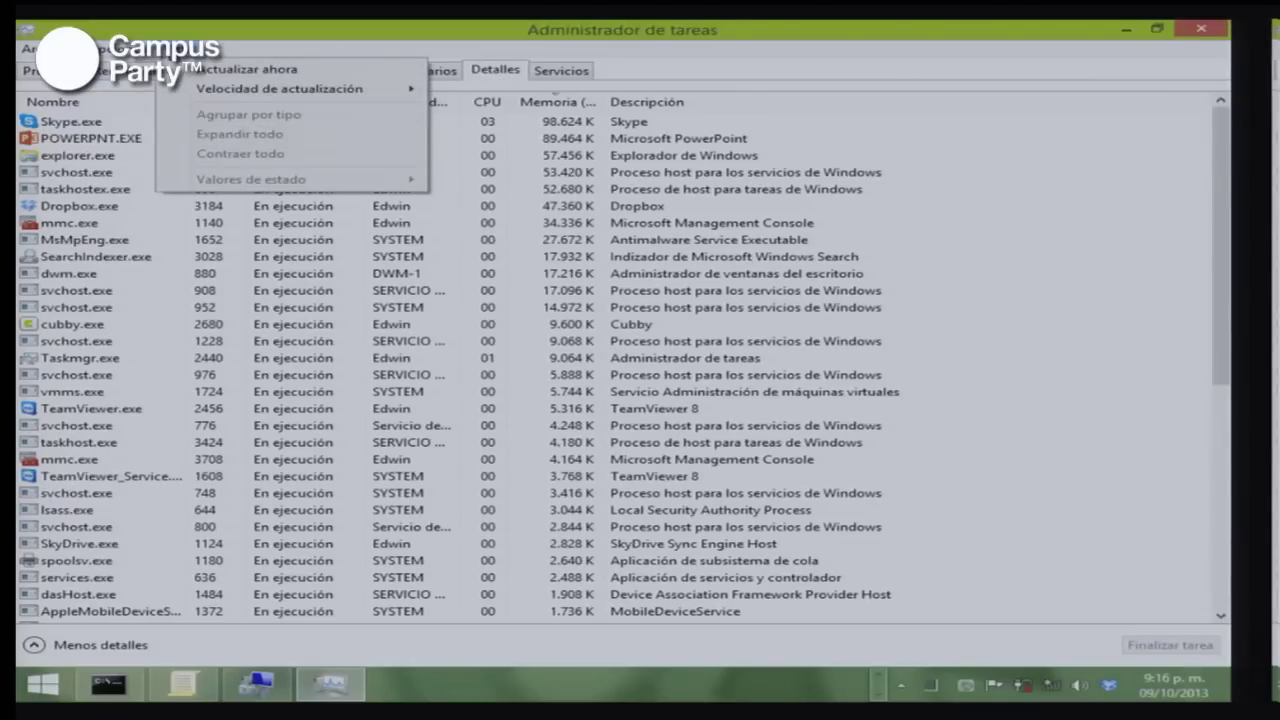
pyautogui.moveTo(30, 48)
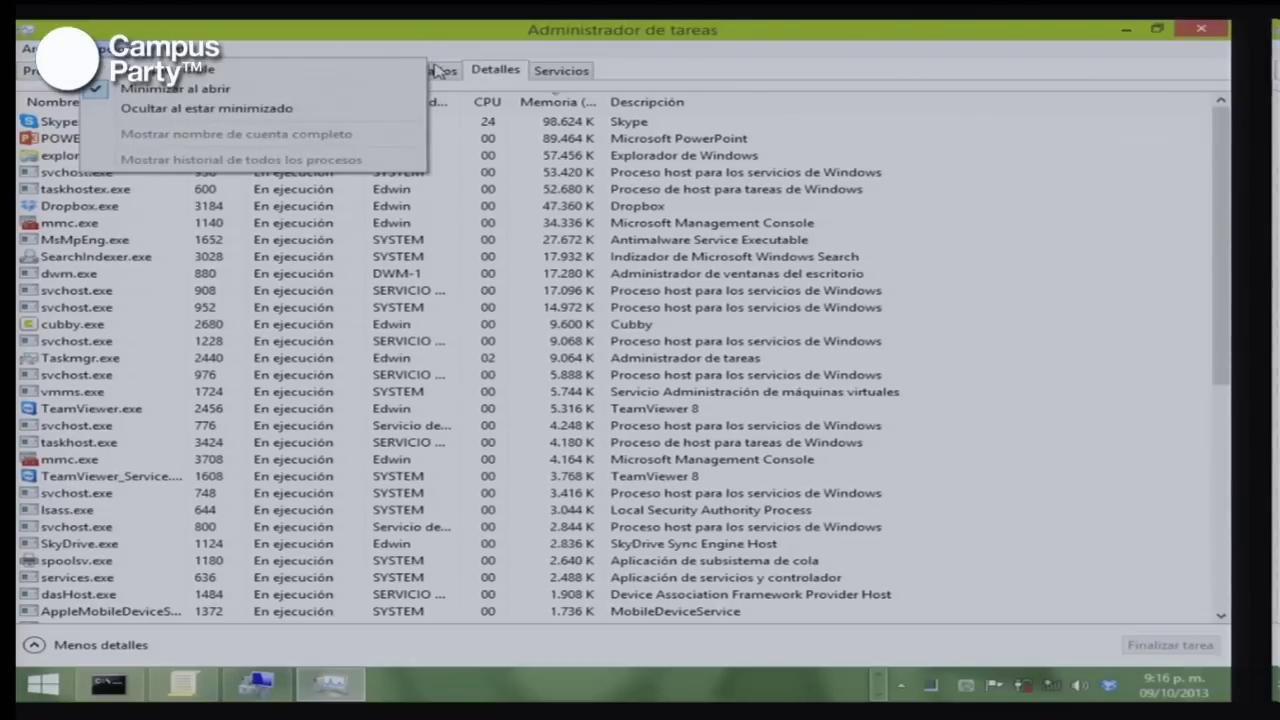
pyautogui.click(432, 70)
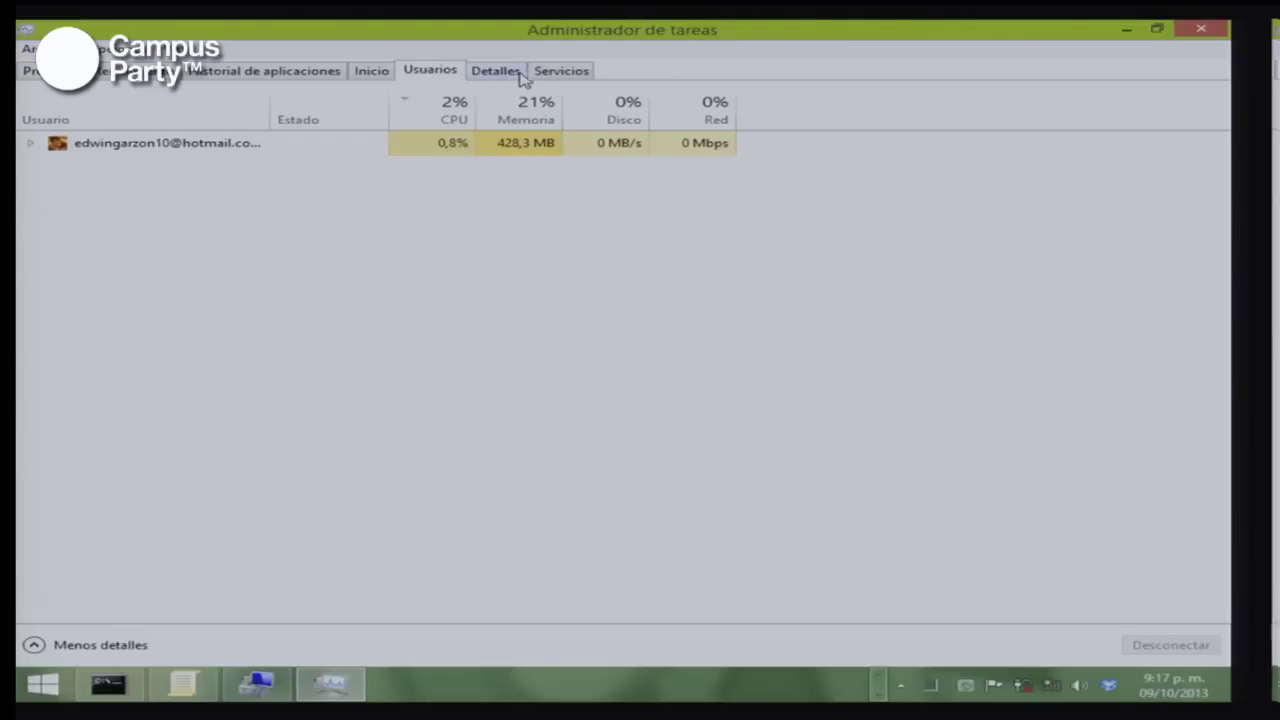
pyautogui.click(161, 74)
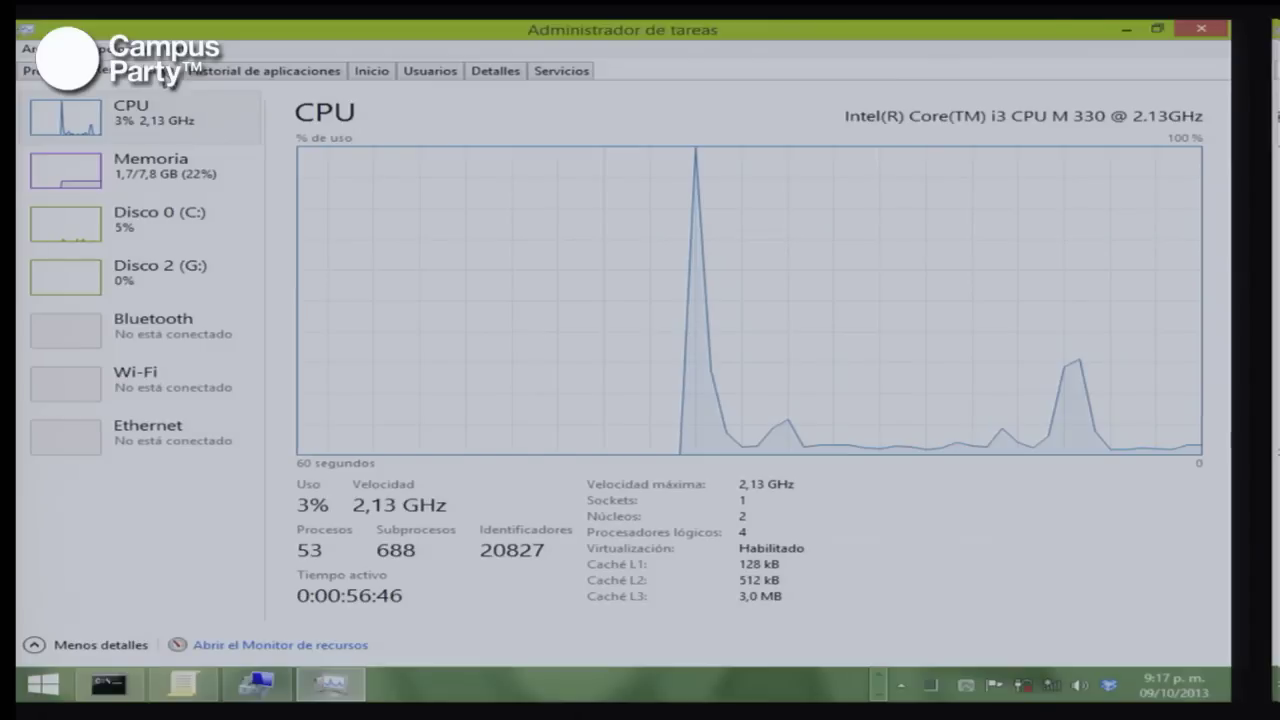
pyautogui.click(32, 71)
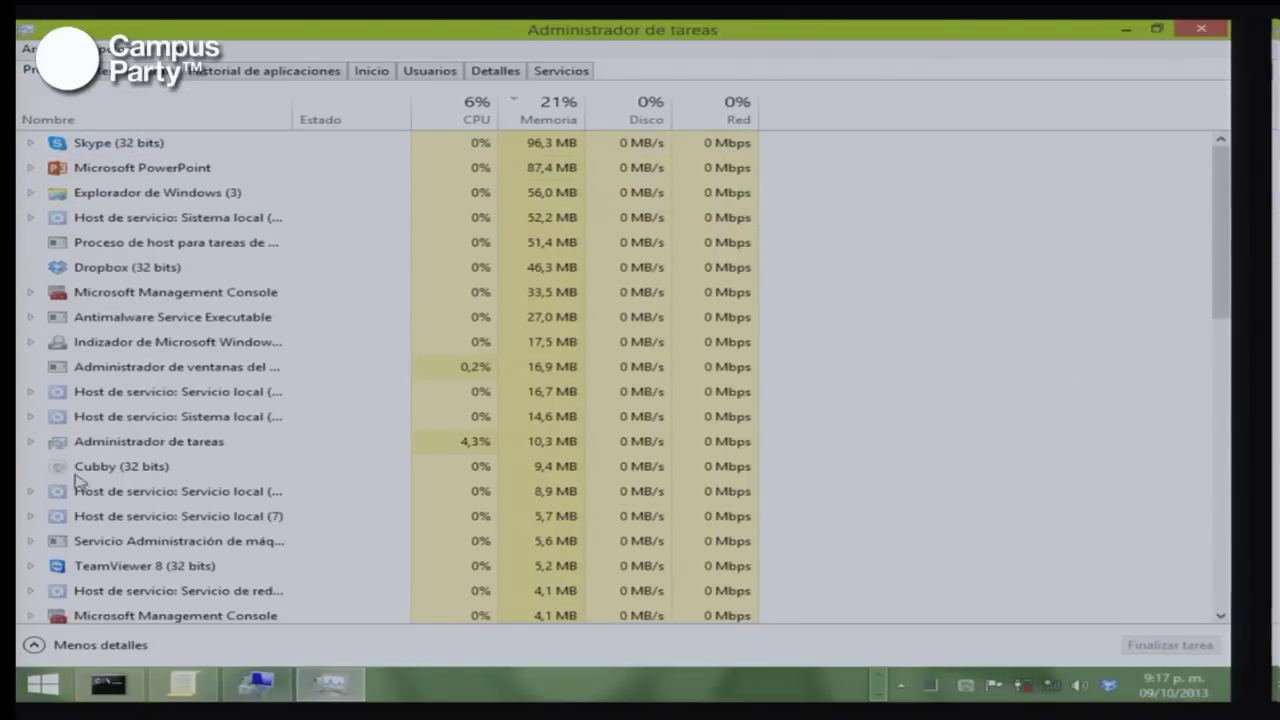
# Switch Task Manager to its compact view and move the Command Prompt window down to uncover the File Explorer window
pyautogui.click(44, 648)
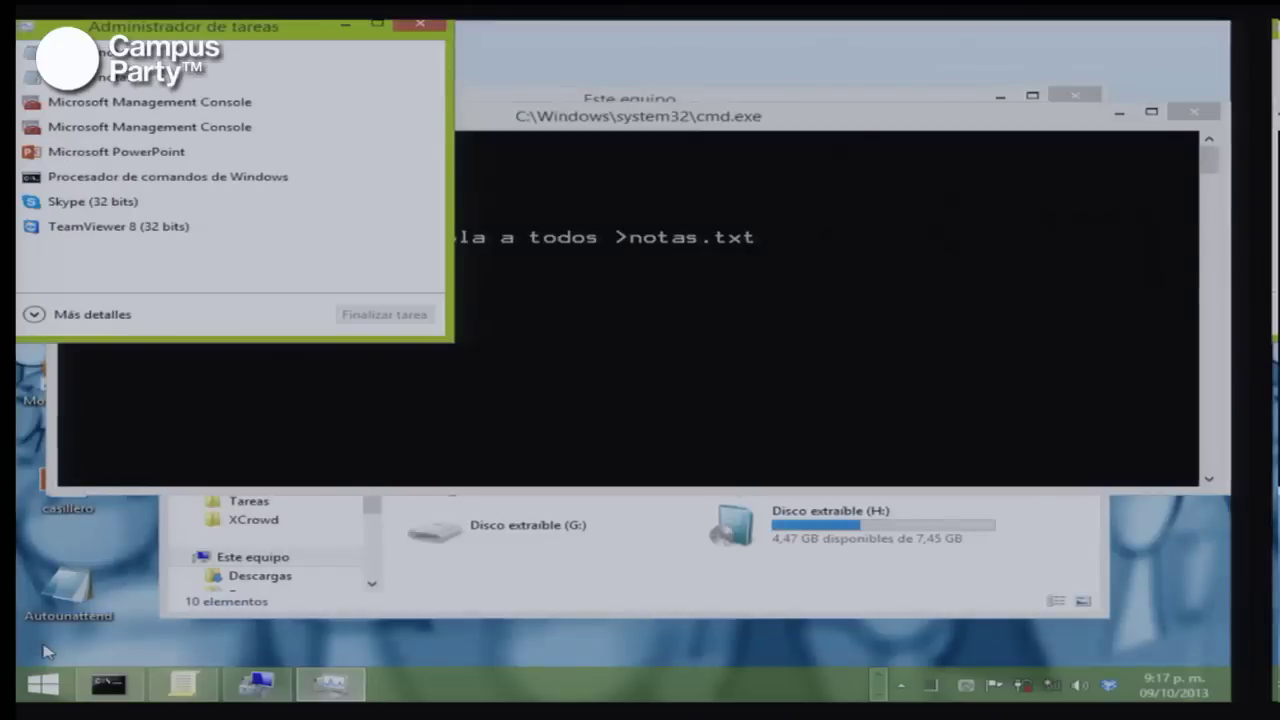
pyautogui.click(507, 137)
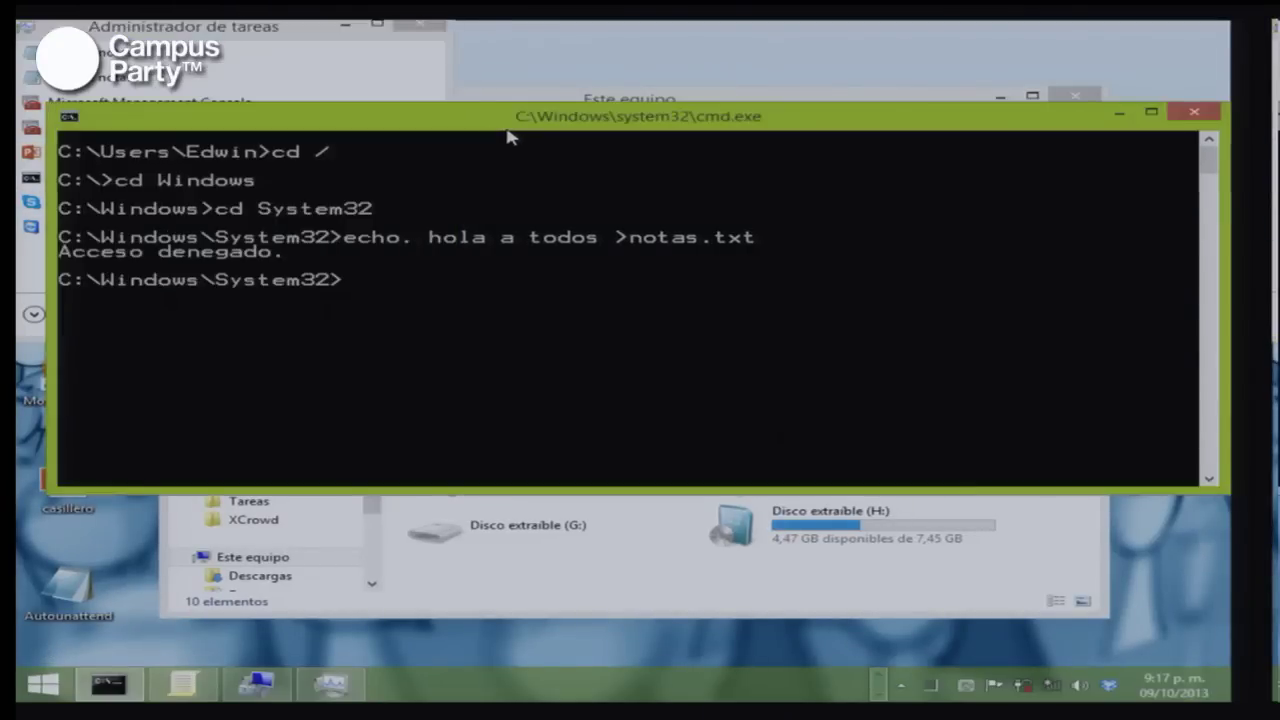
pyautogui.moveTo(507, 137); pyautogui.dragTo(518, 244)
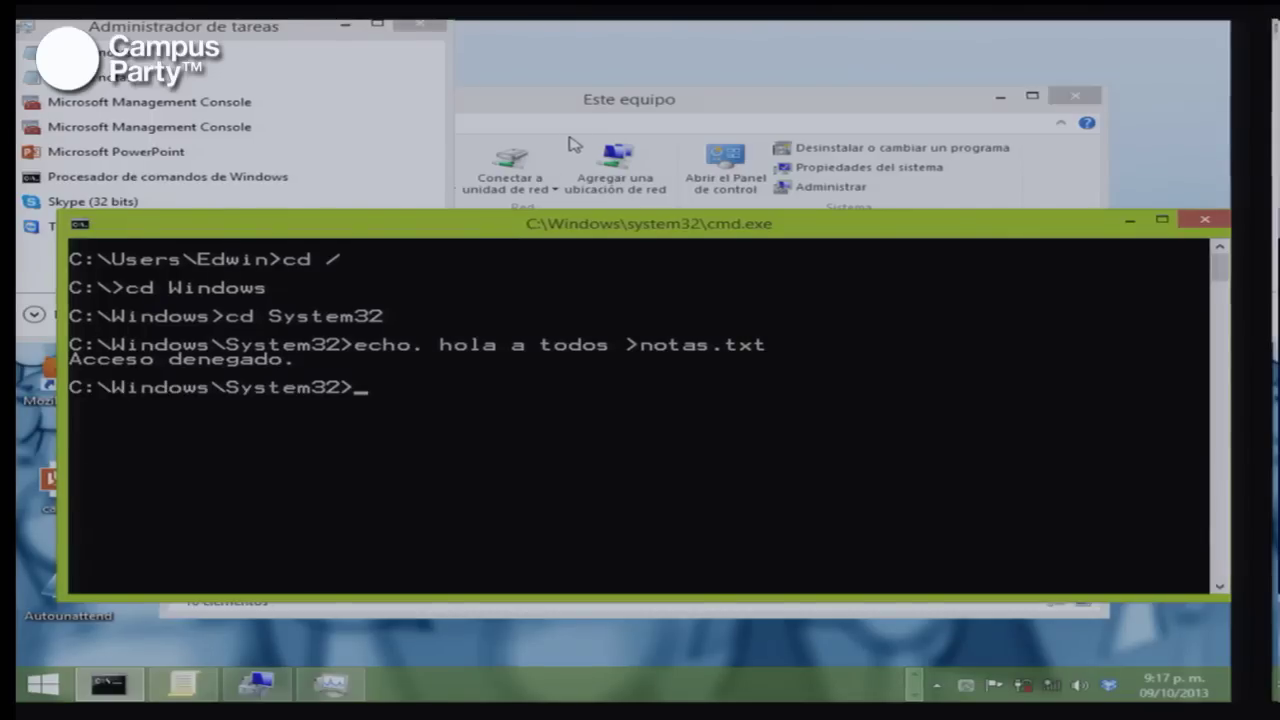
# In File Explorer, open the VirtualStore folder in AppData\Local of the personal user profile on Disco local (C:)
pyautogui.click(620, 120)
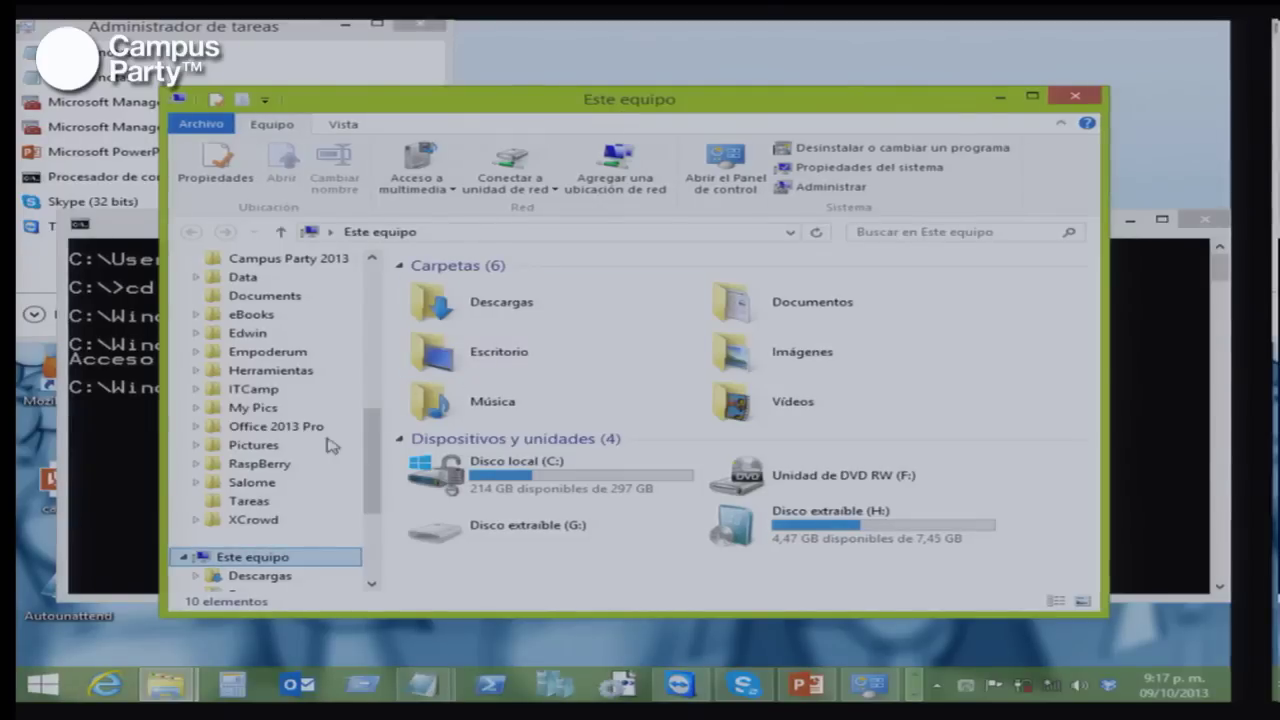
pyautogui.doubleClick(522, 478)
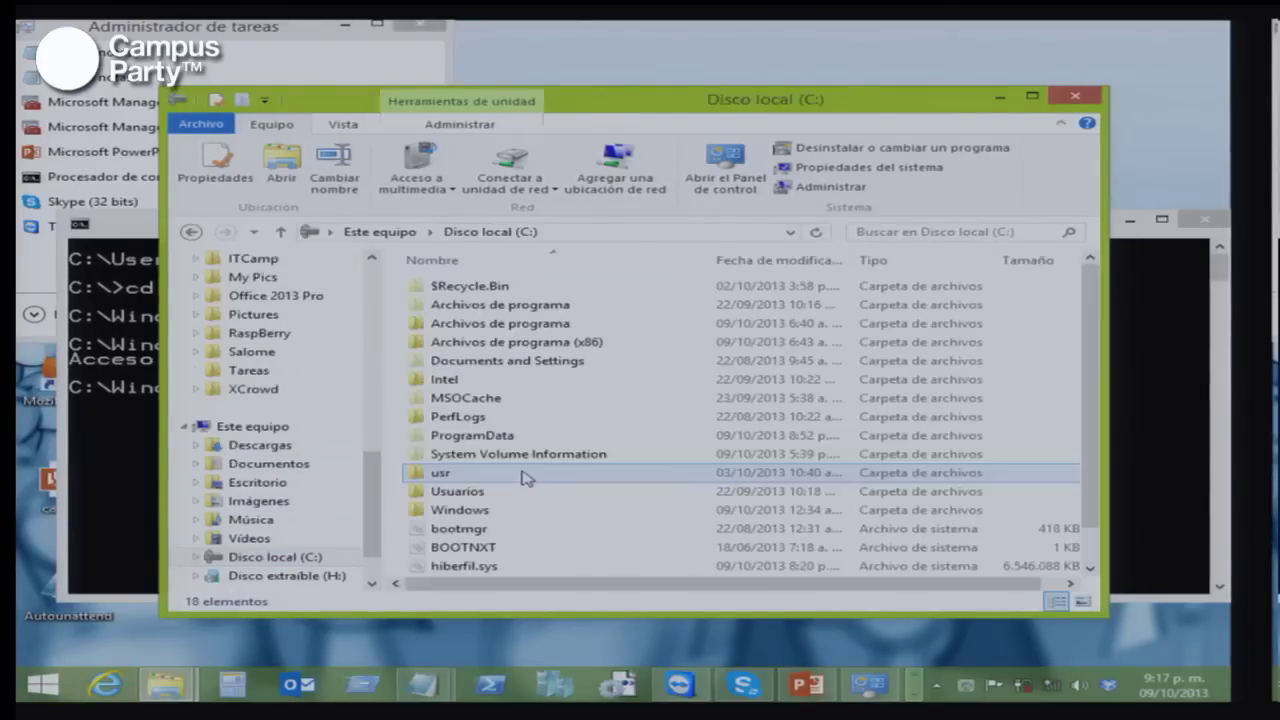
pyautogui.doubleClick(500, 490)
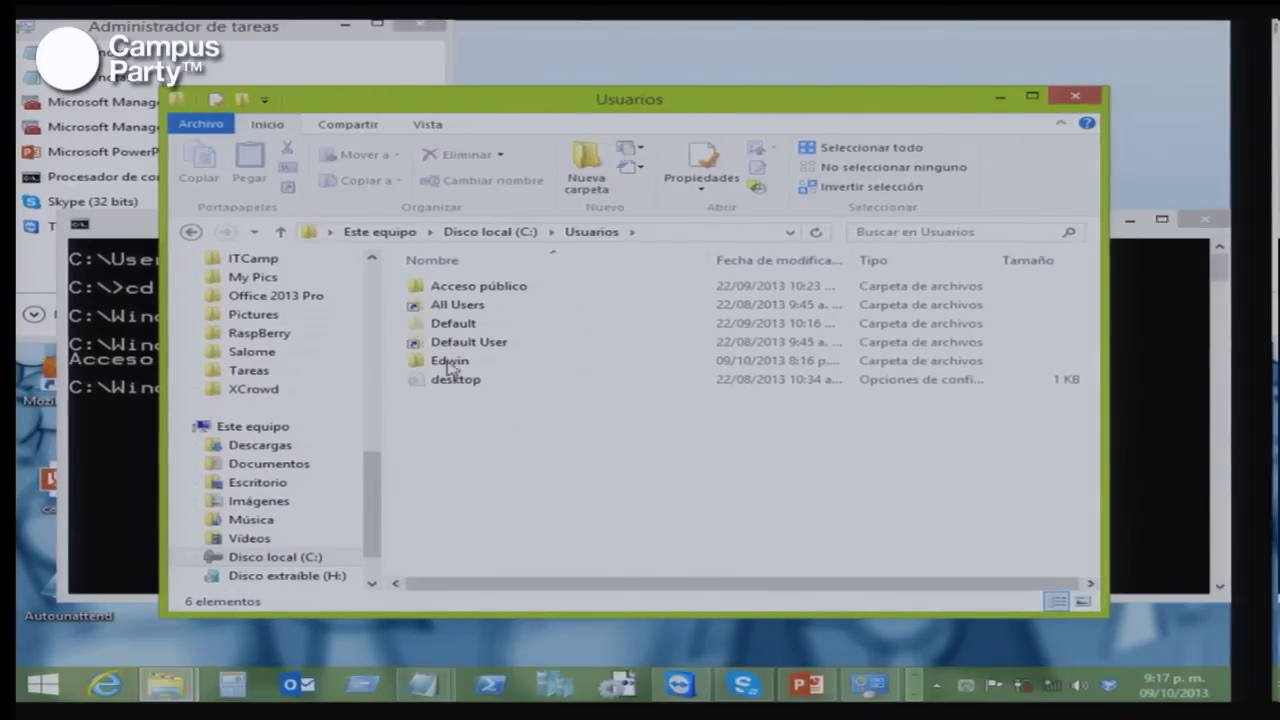
pyautogui.doubleClick(449, 362)
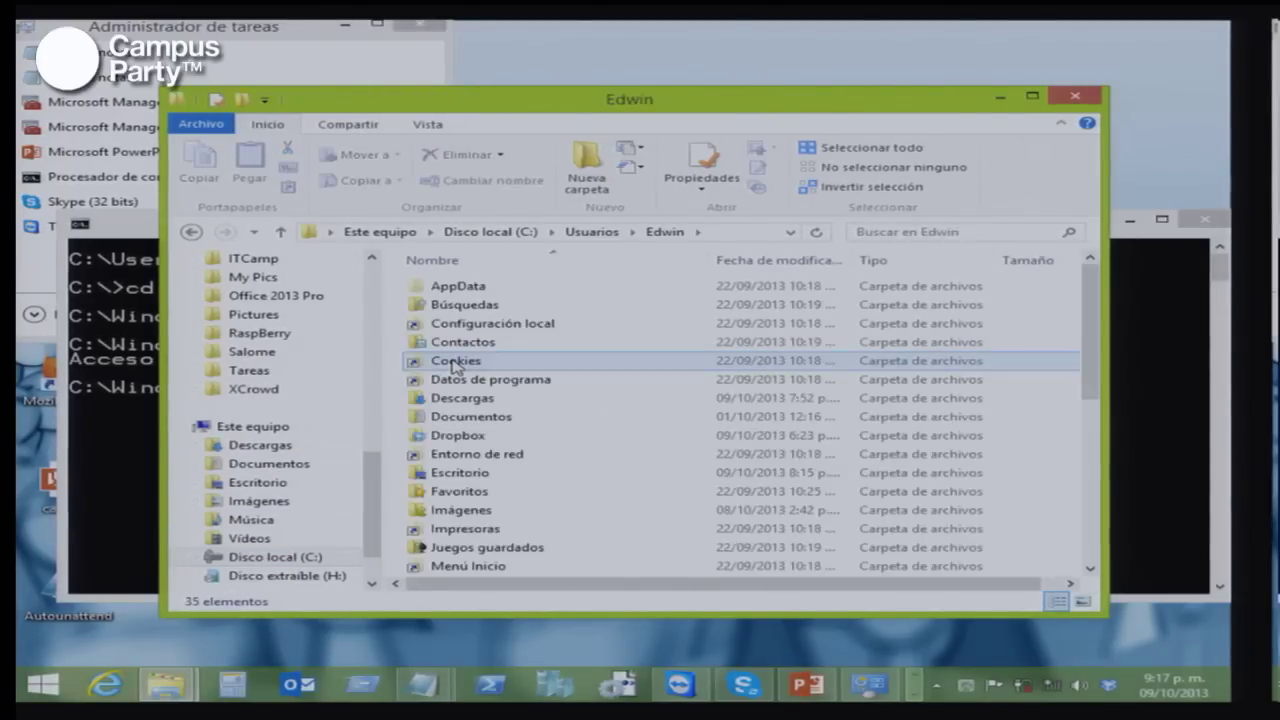
pyautogui.doubleClick(478, 288)
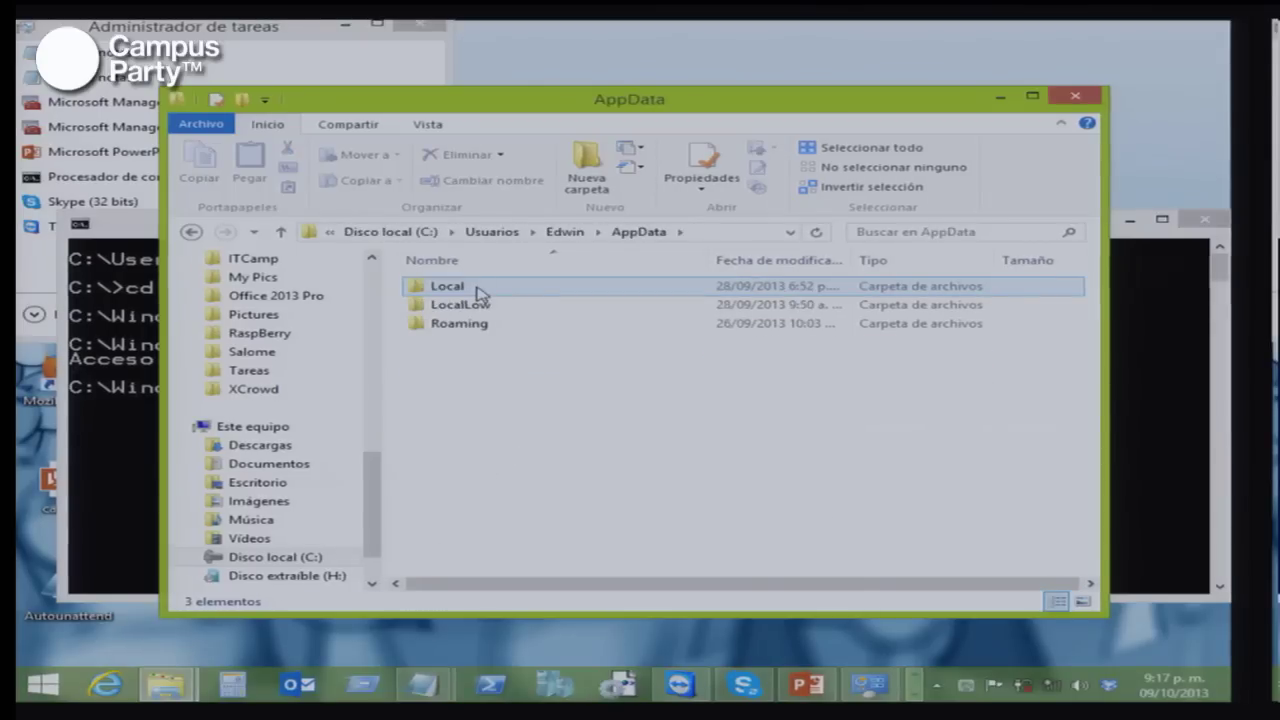
pyautogui.doubleClick(448, 286)
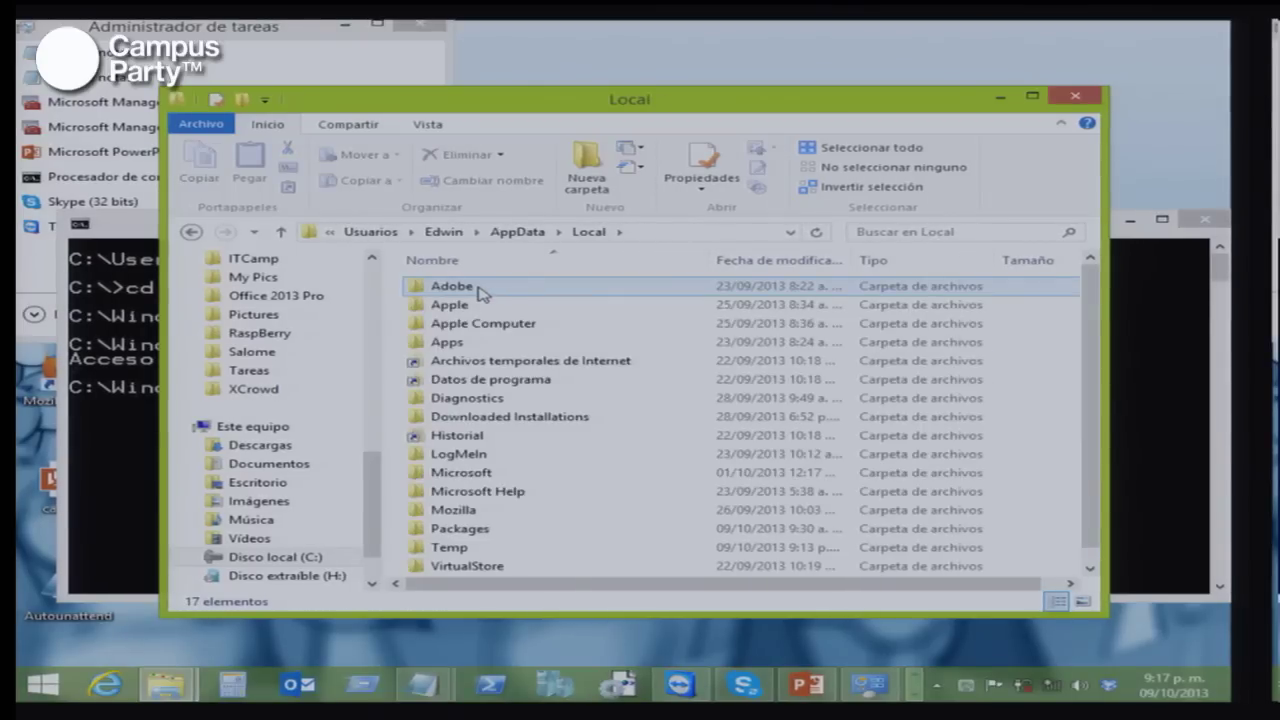
pyautogui.scroll(-1, 484, 290)
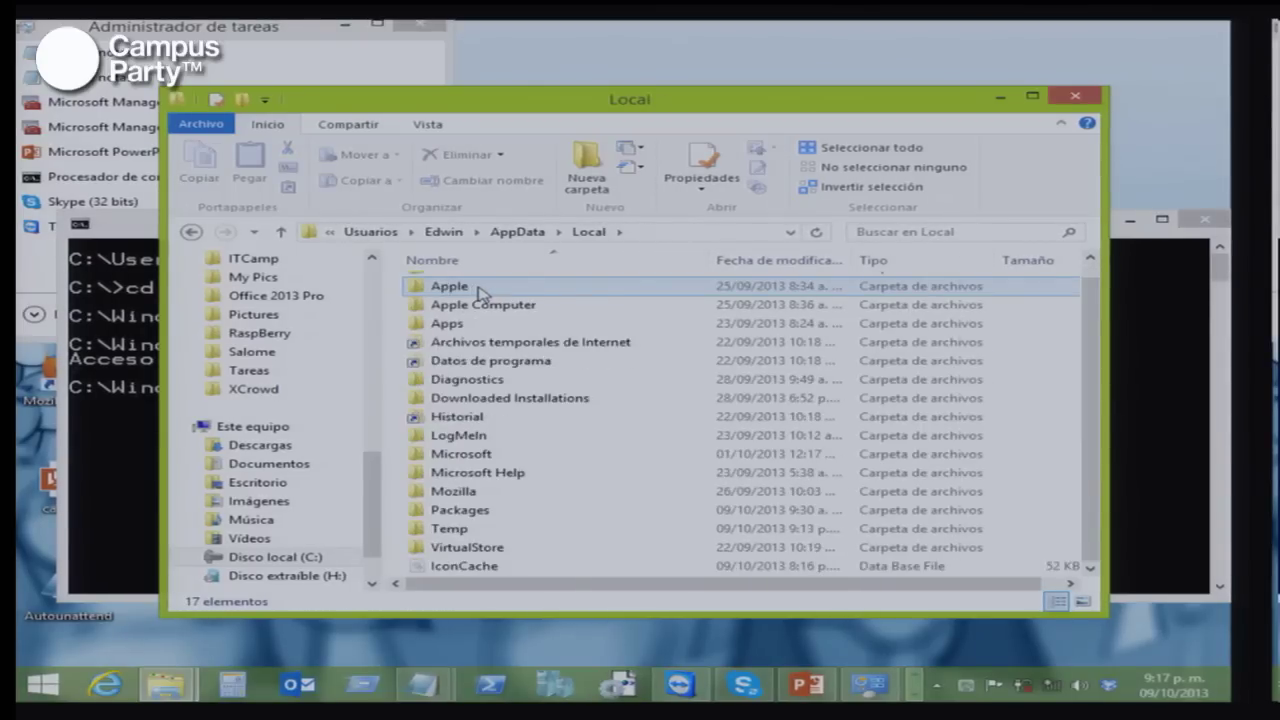
pyautogui.click(508, 558)
pyautogui.doubleClick(507, 552)
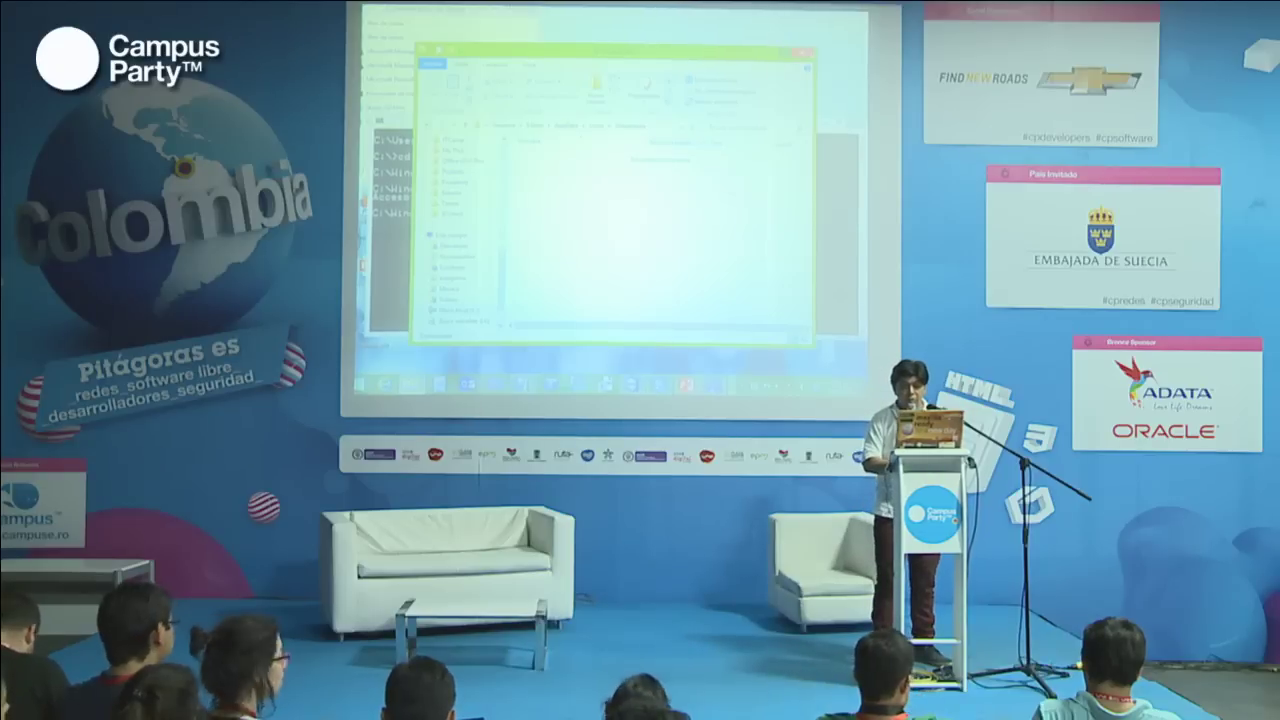
# Close the File Explorer, Command Prompt and Task Manager windows to clear the desktop
pyautogui.hotkey('alt', 'Tab')
pyautogui.hotkey('alt', 'F4')
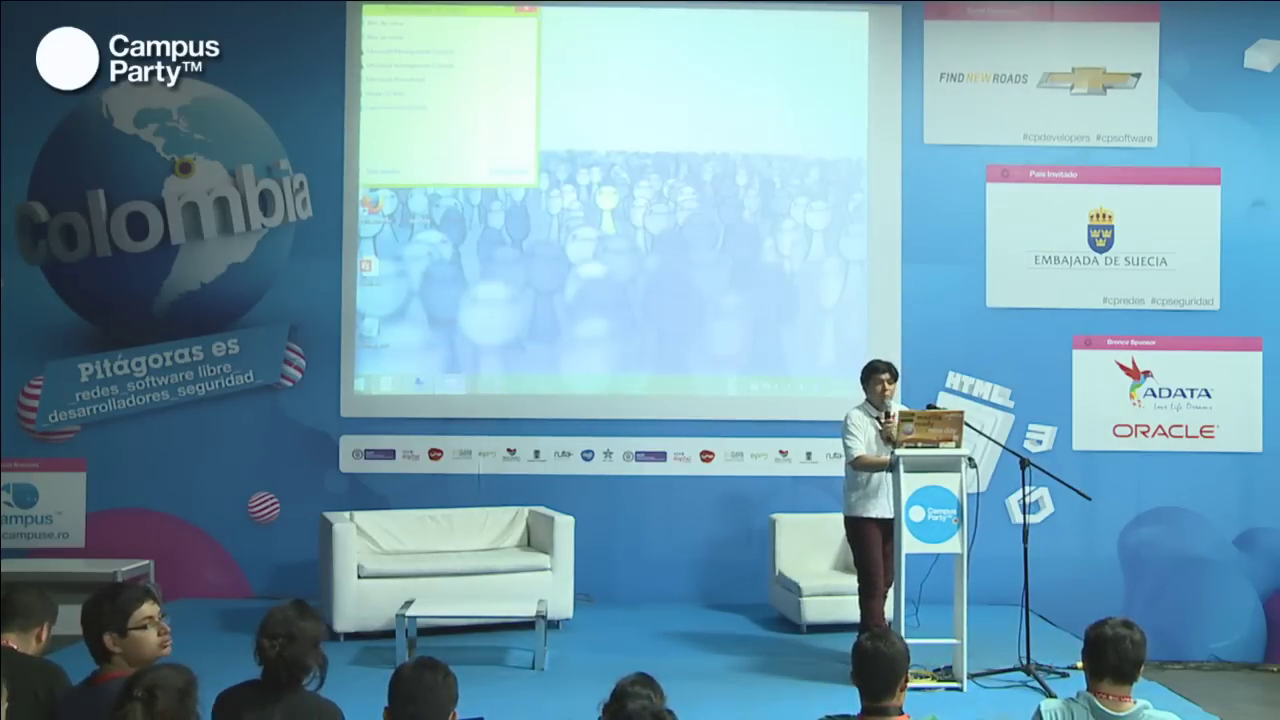
pyautogui.press('Escape')
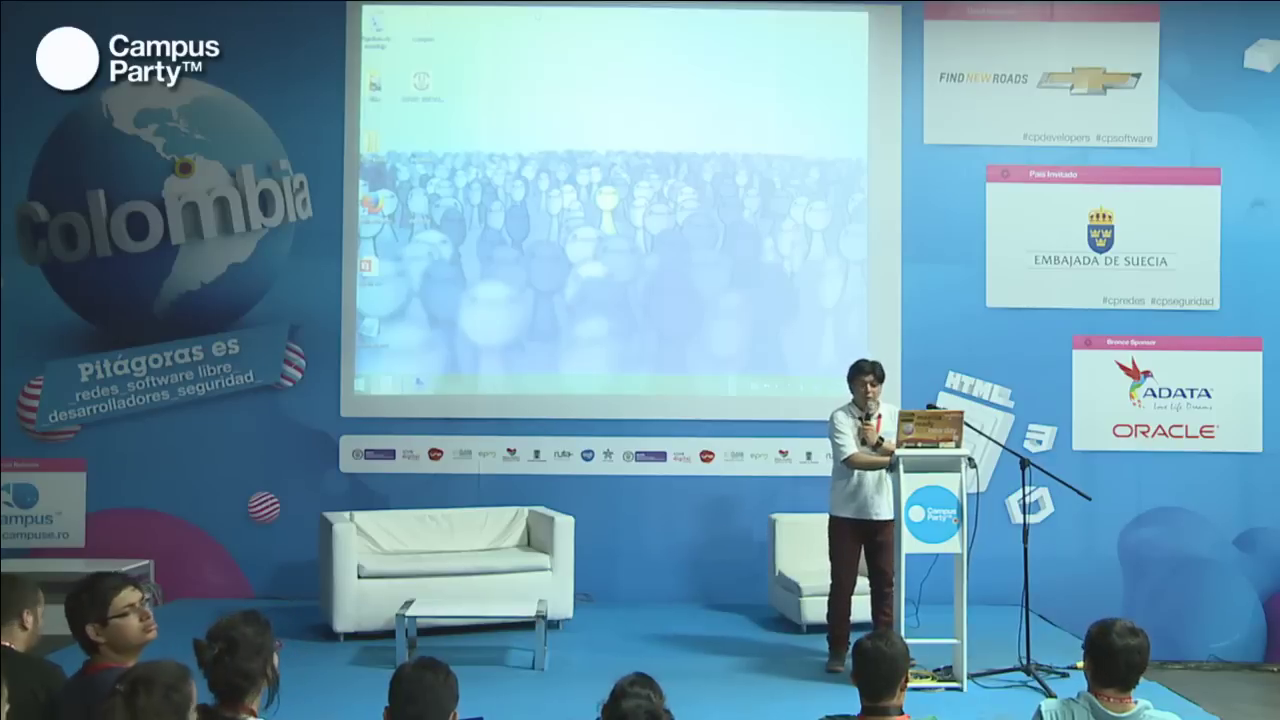